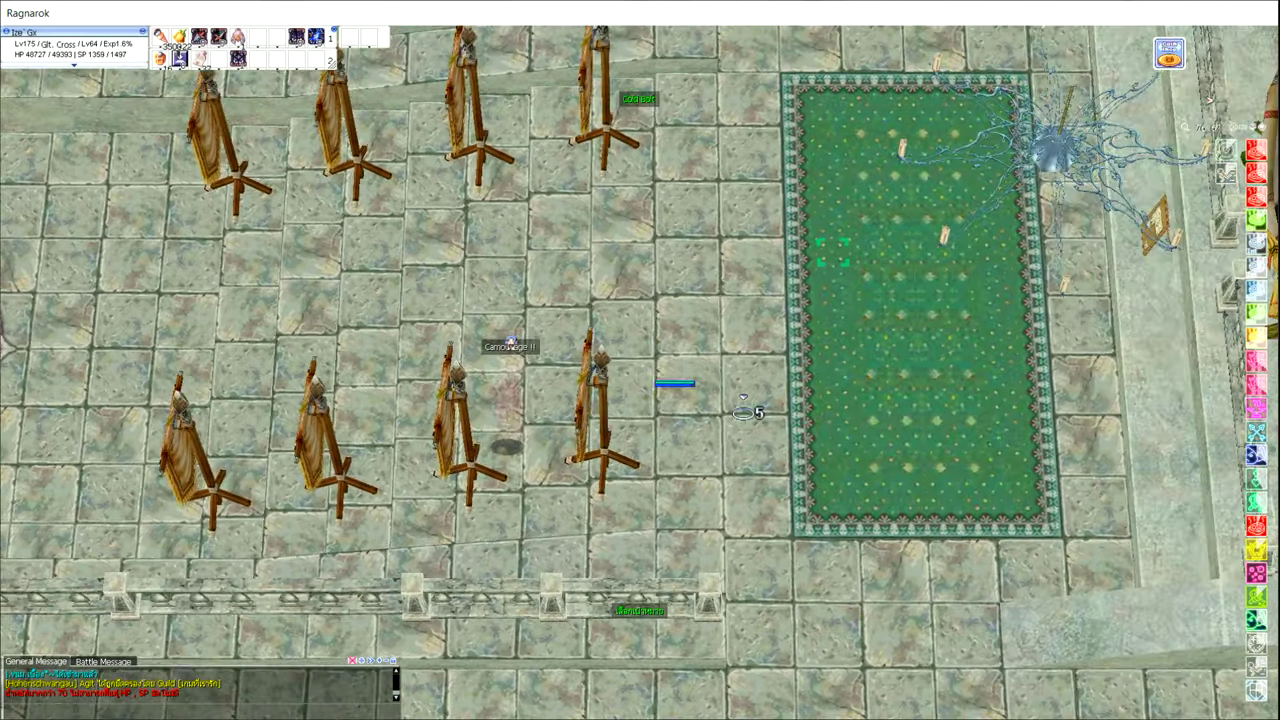
# Fight up the green-carpeted courtyard, past the drum courtyard, into the lawned plaza's skirmish.
pyautogui.click(900, 230)
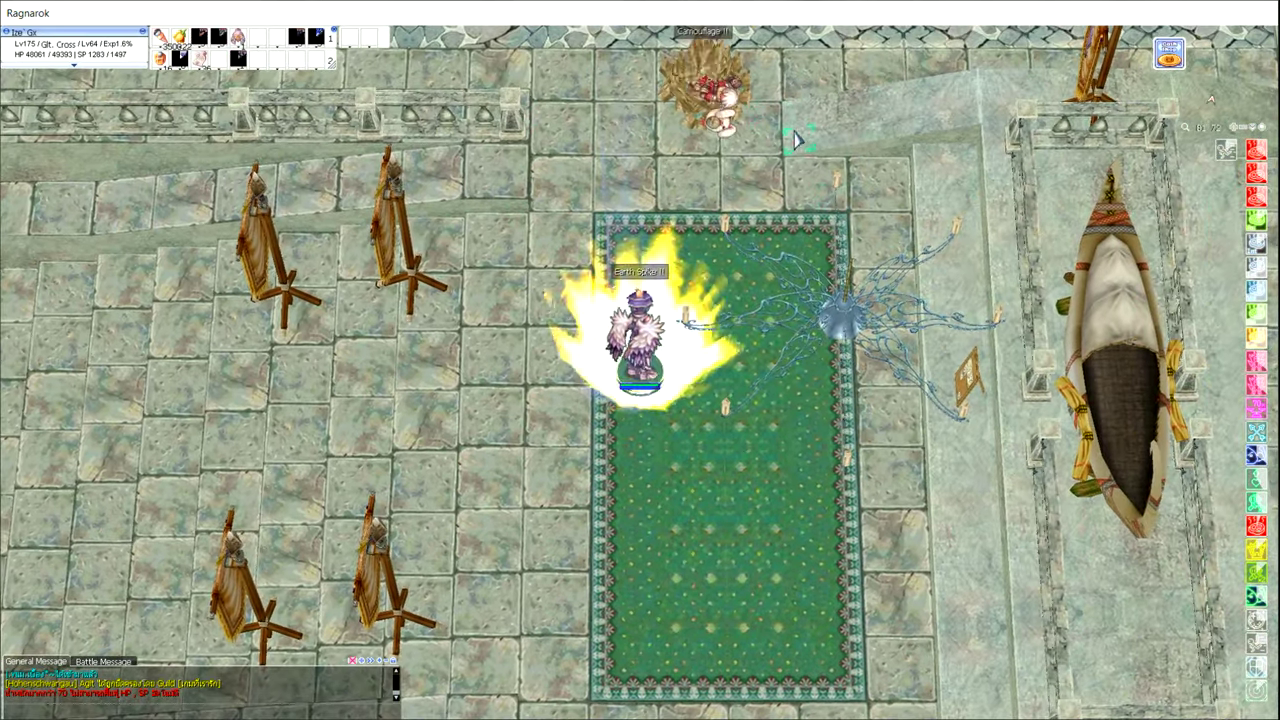
pyautogui.click(990, 150)
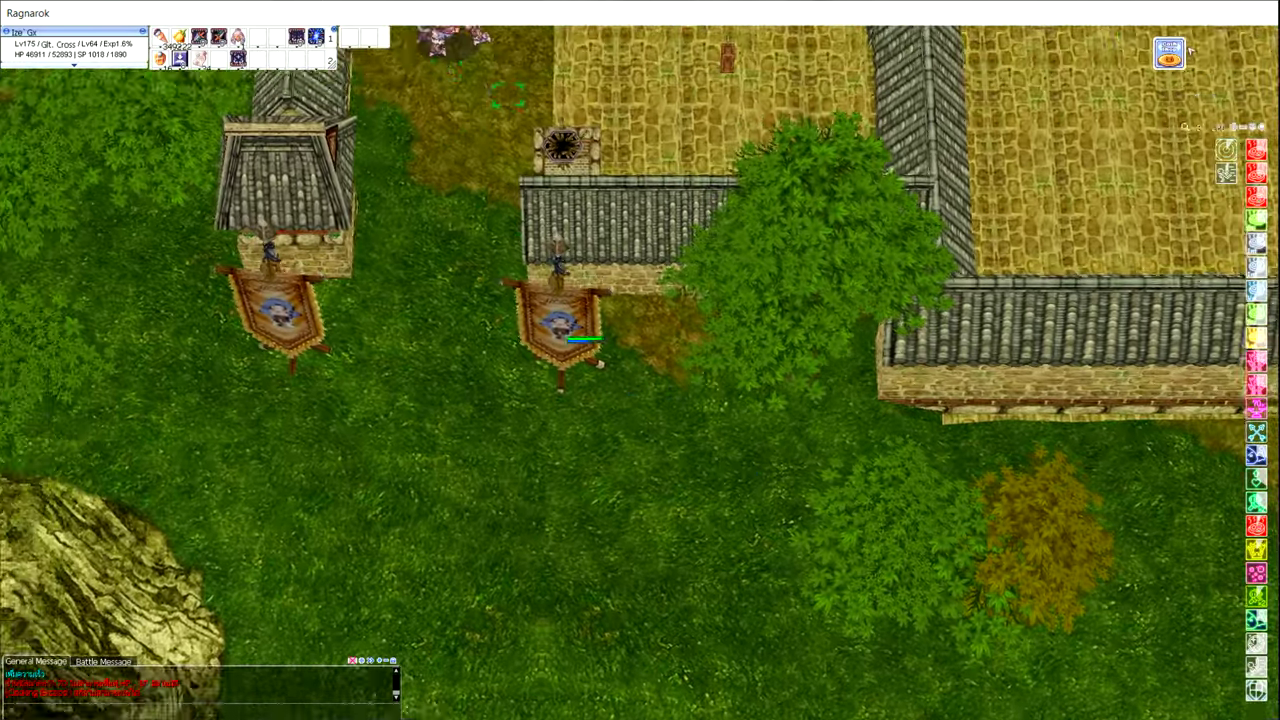
pyautogui.click(600, 120)
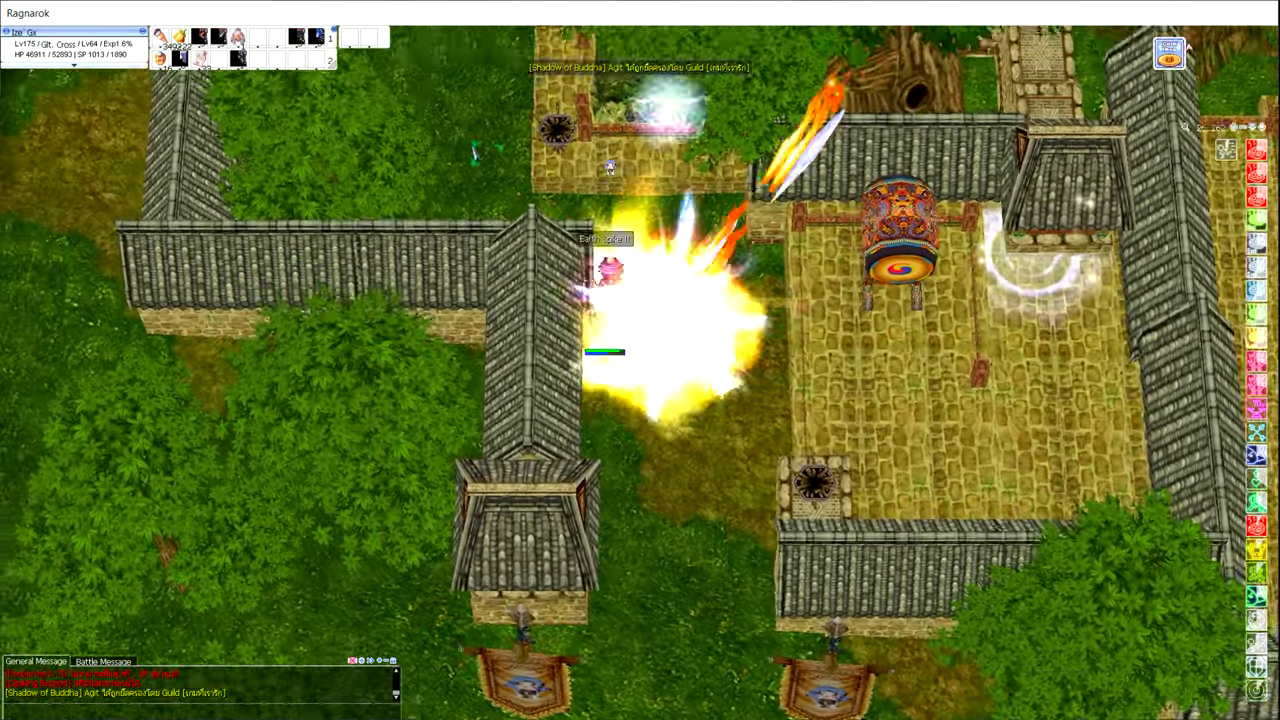
pyautogui.click(688, 118)
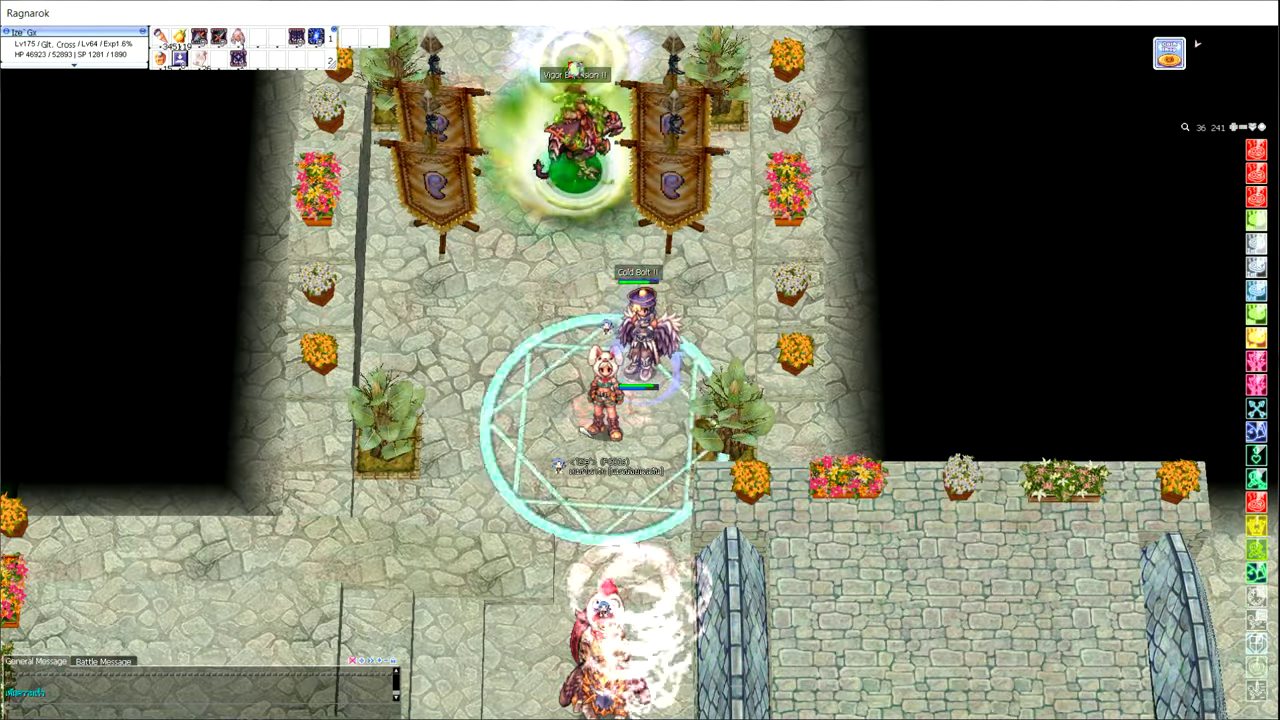
pyautogui.click(607, 327)
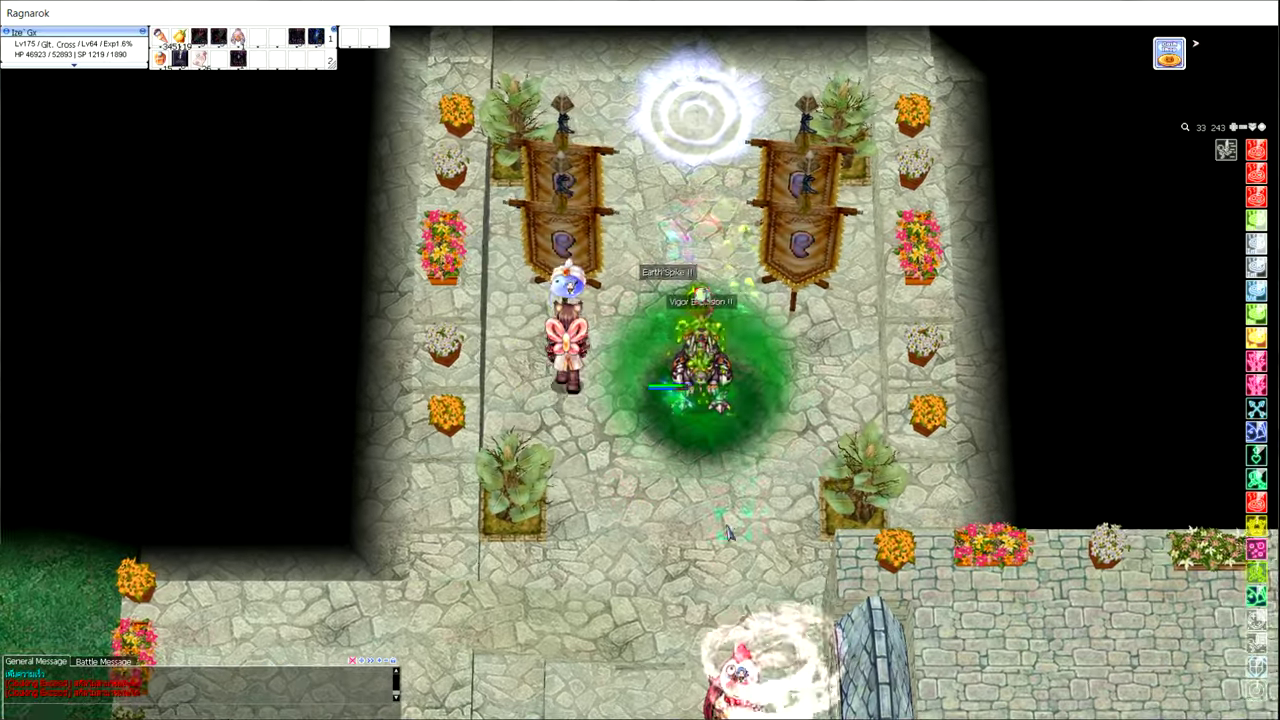
pyautogui.click(728, 535)
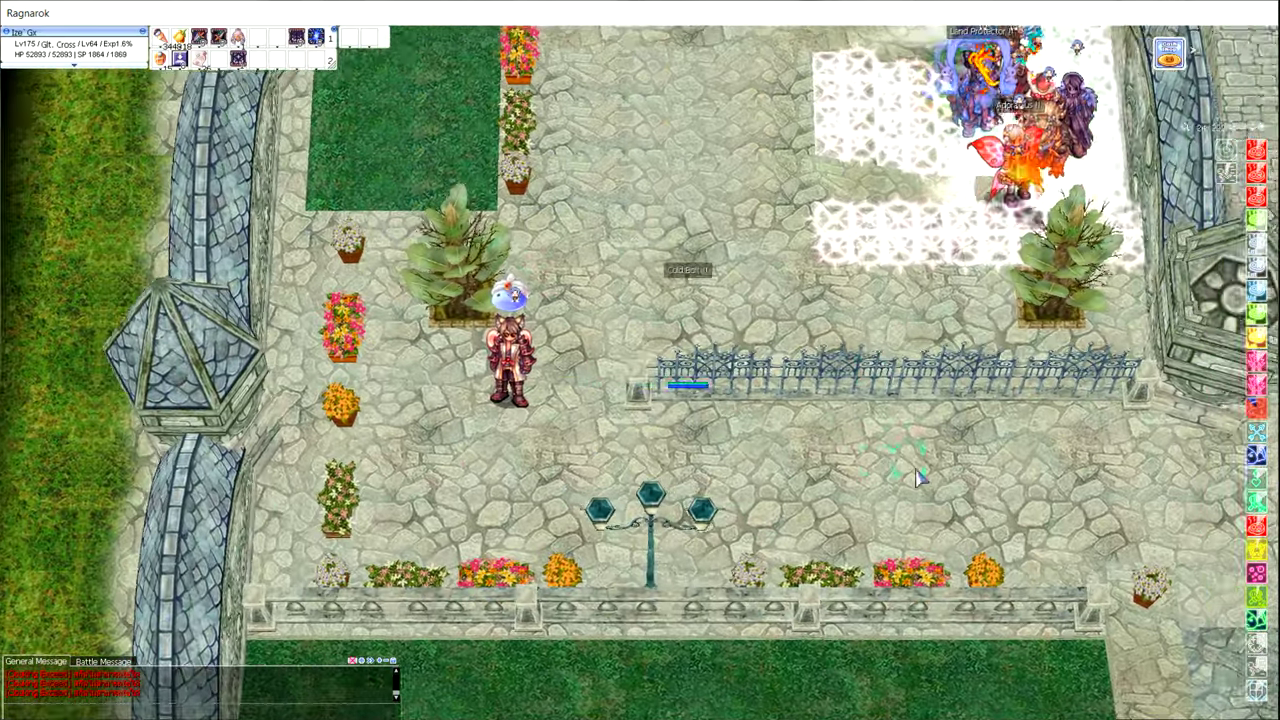
pyautogui.click(918, 478)
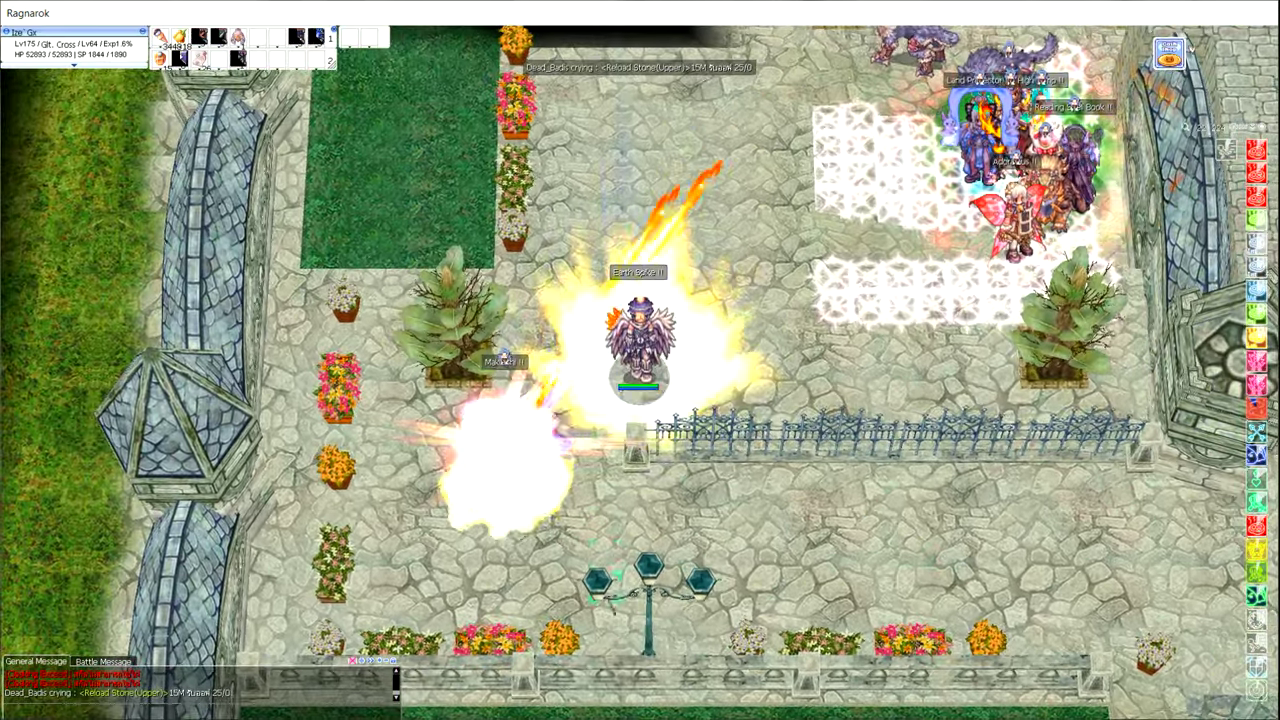
# Cross the tiled indoor hall and return to the stone plaza fight near the benches.
pyautogui.click(505, 355)
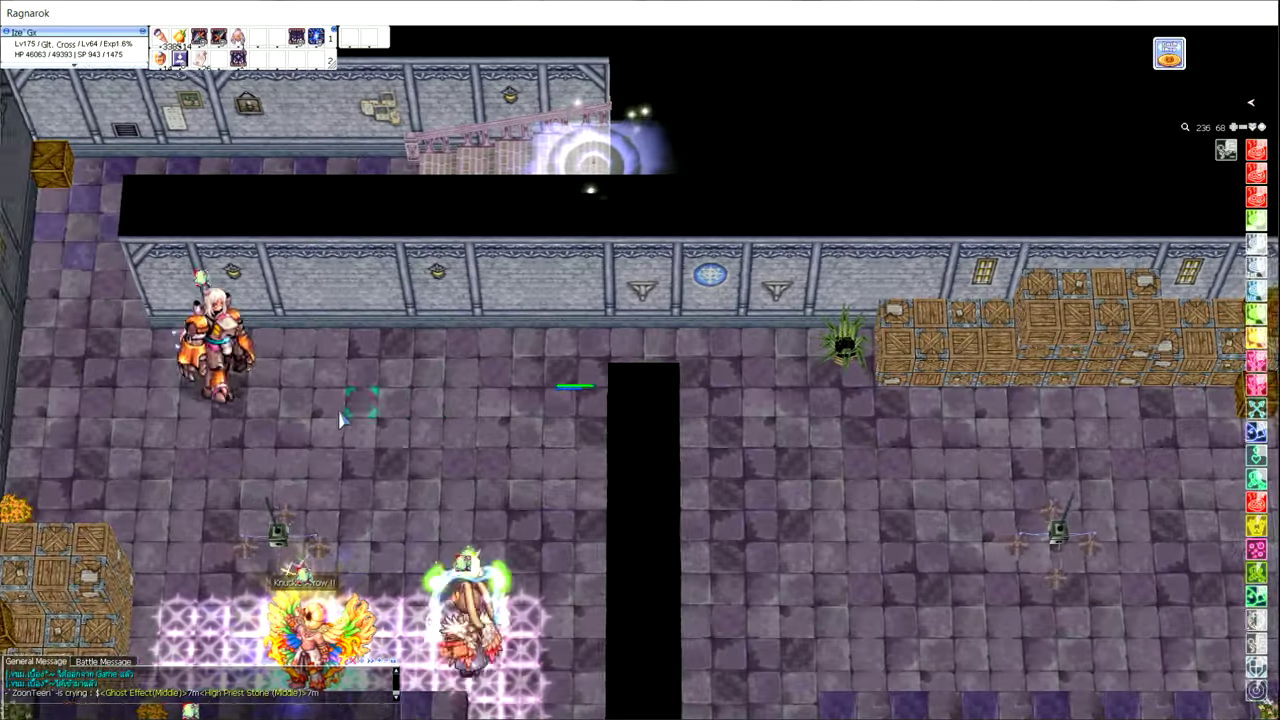
pyautogui.click(1030, 468)
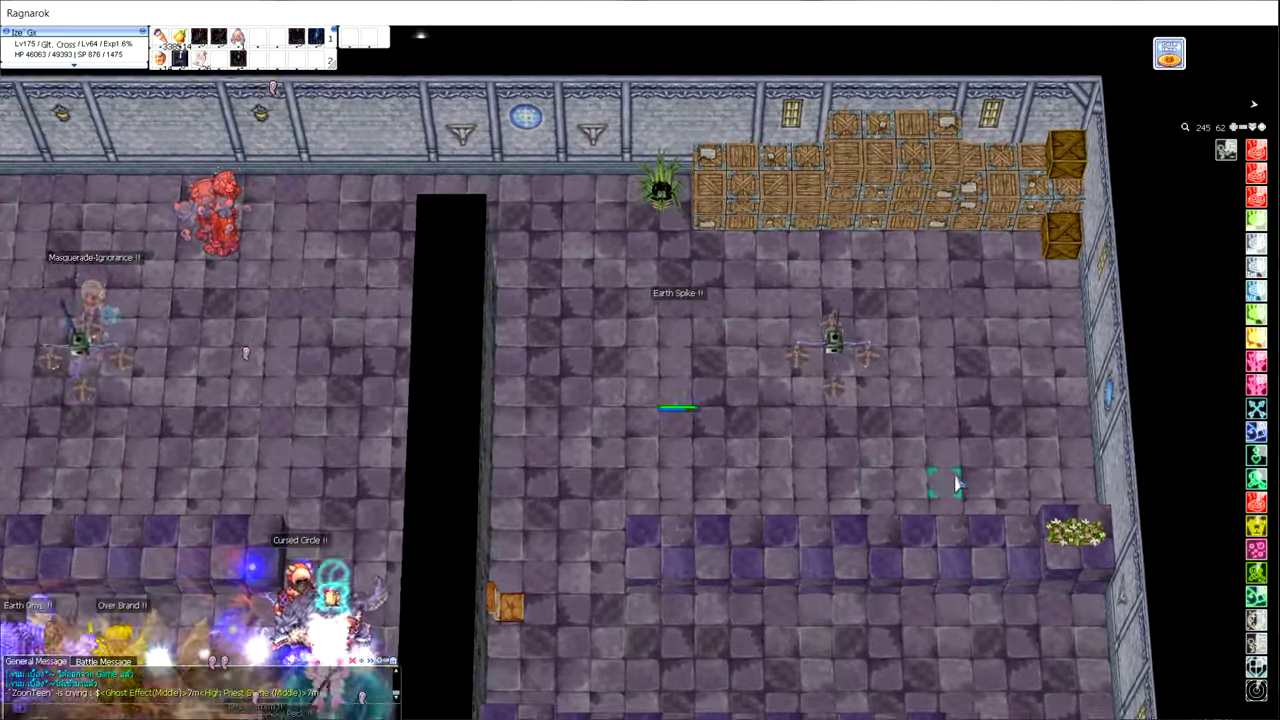
pyautogui.click(441, 256)
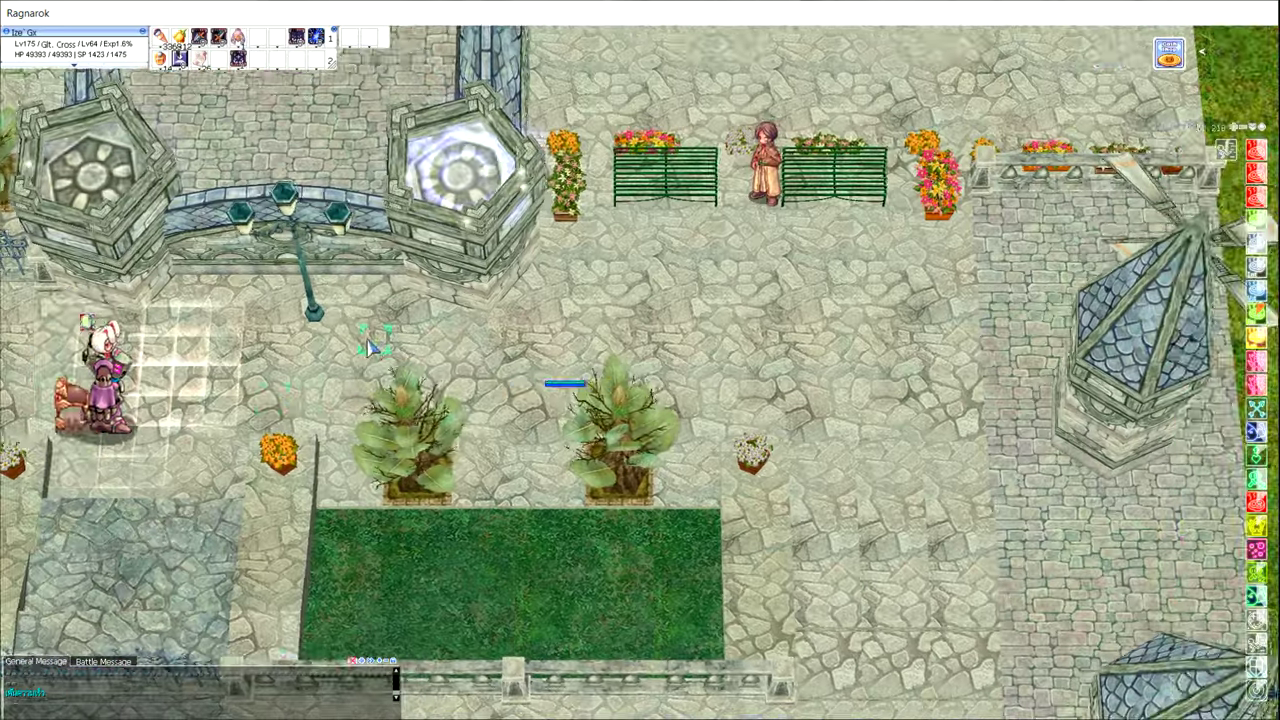
pyautogui.click(925, 370)
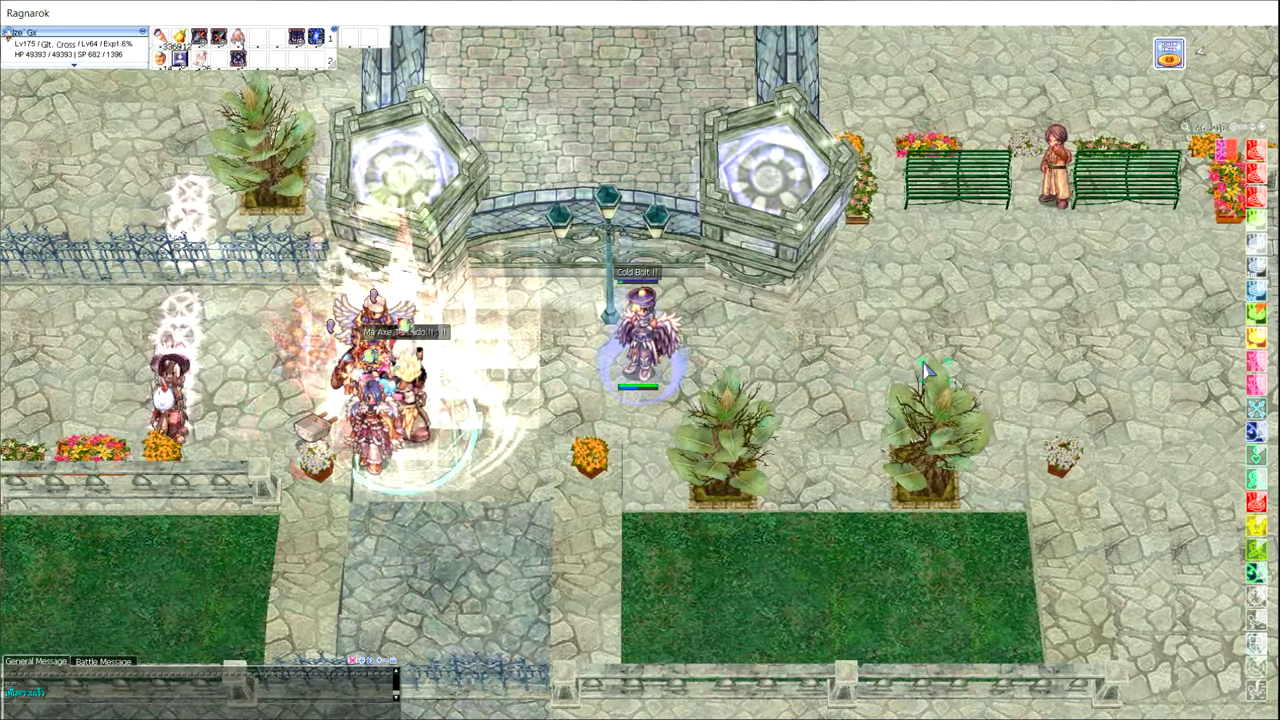
pyautogui.click(952, 383)
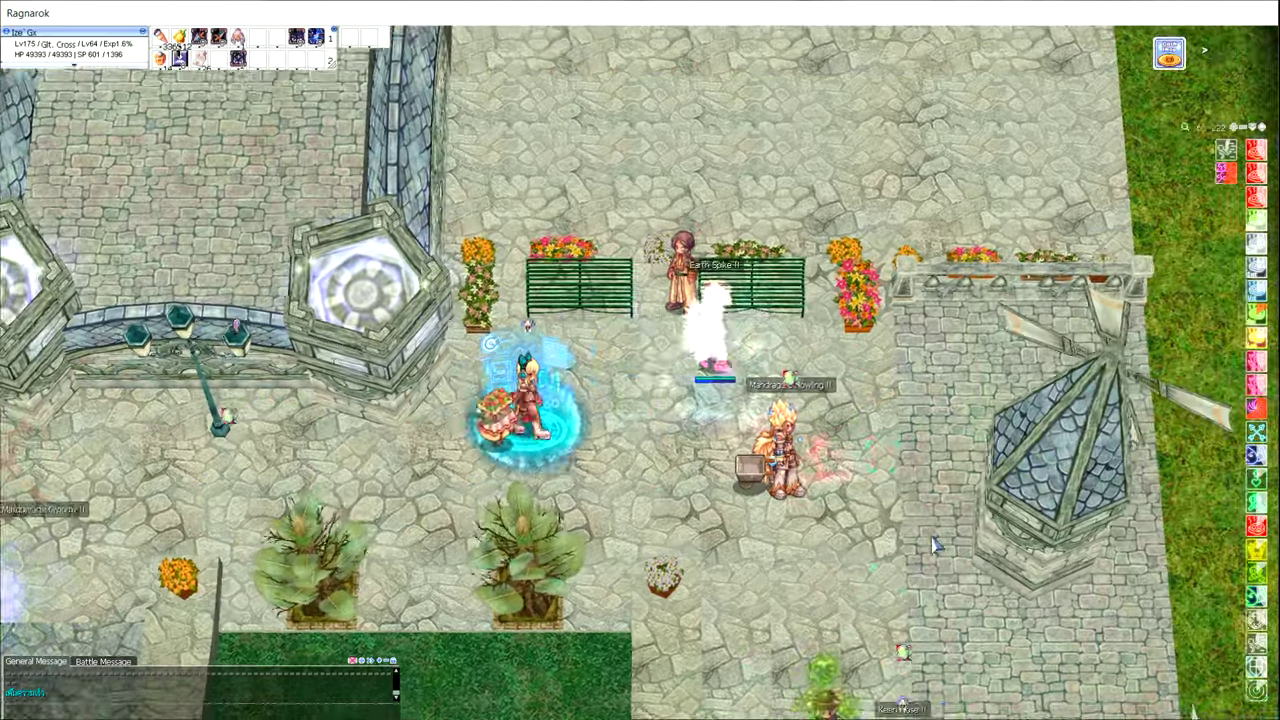
# Cross the brick castle courtyard, approaching the enemy tower and returning to the centre.
pyautogui.click(528, 660)
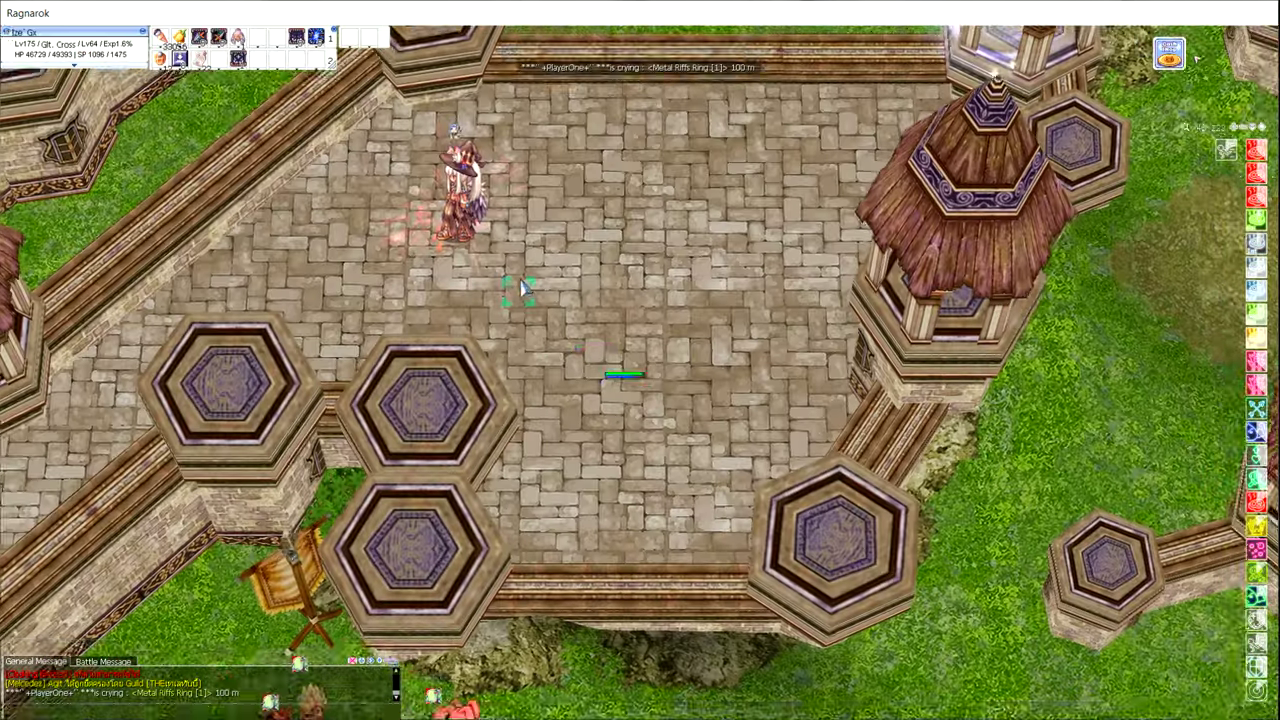
pyautogui.click(785, 315)
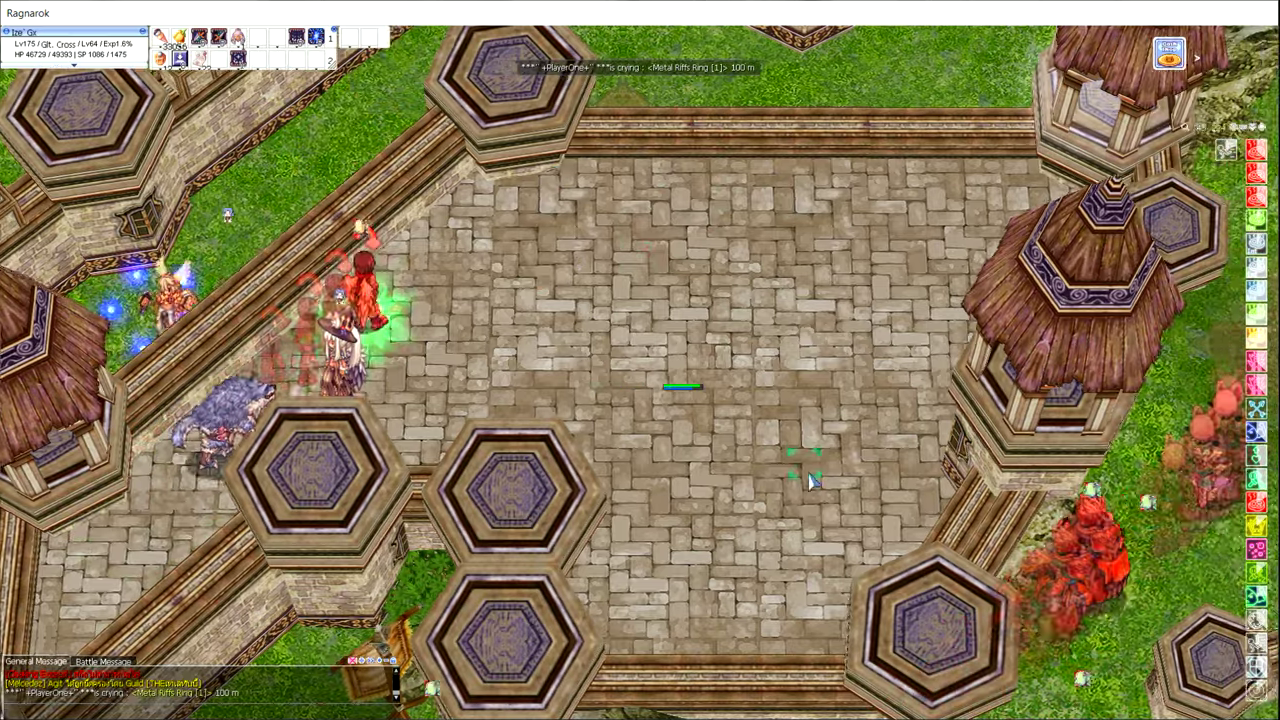
pyautogui.click(648, 272)
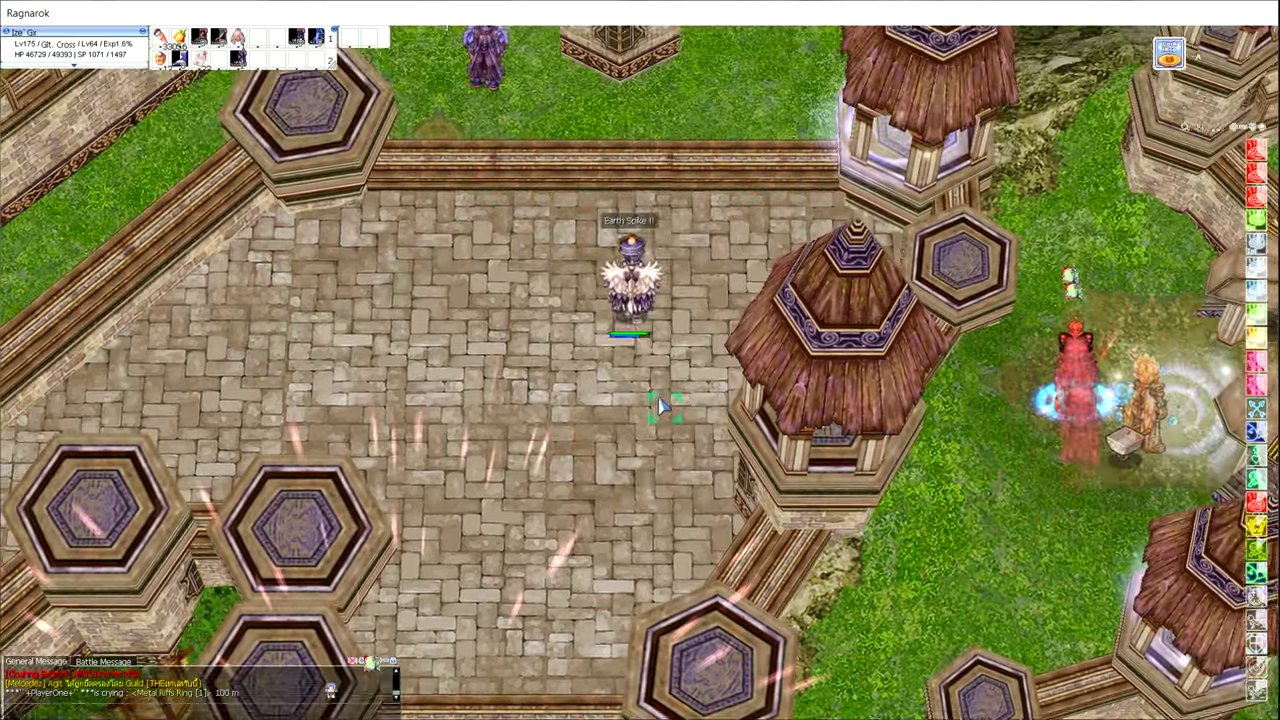
pyautogui.click(640, 378)
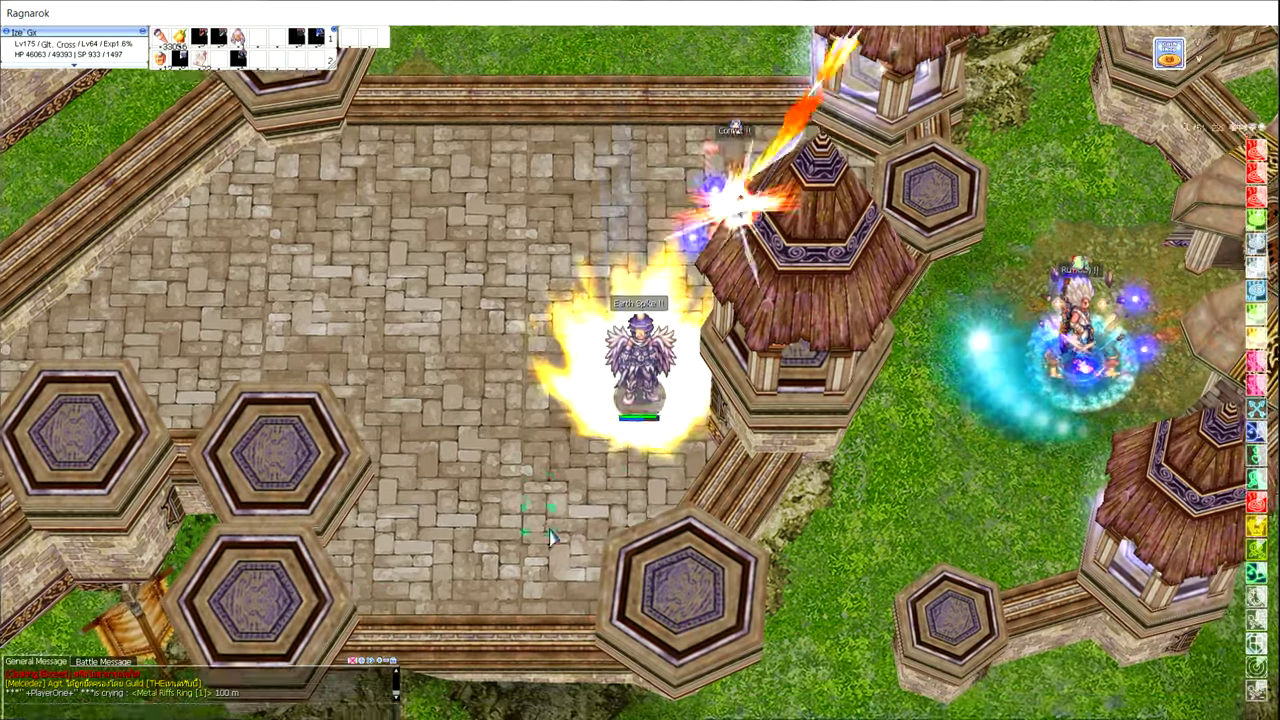
pyautogui.click(820, 475)
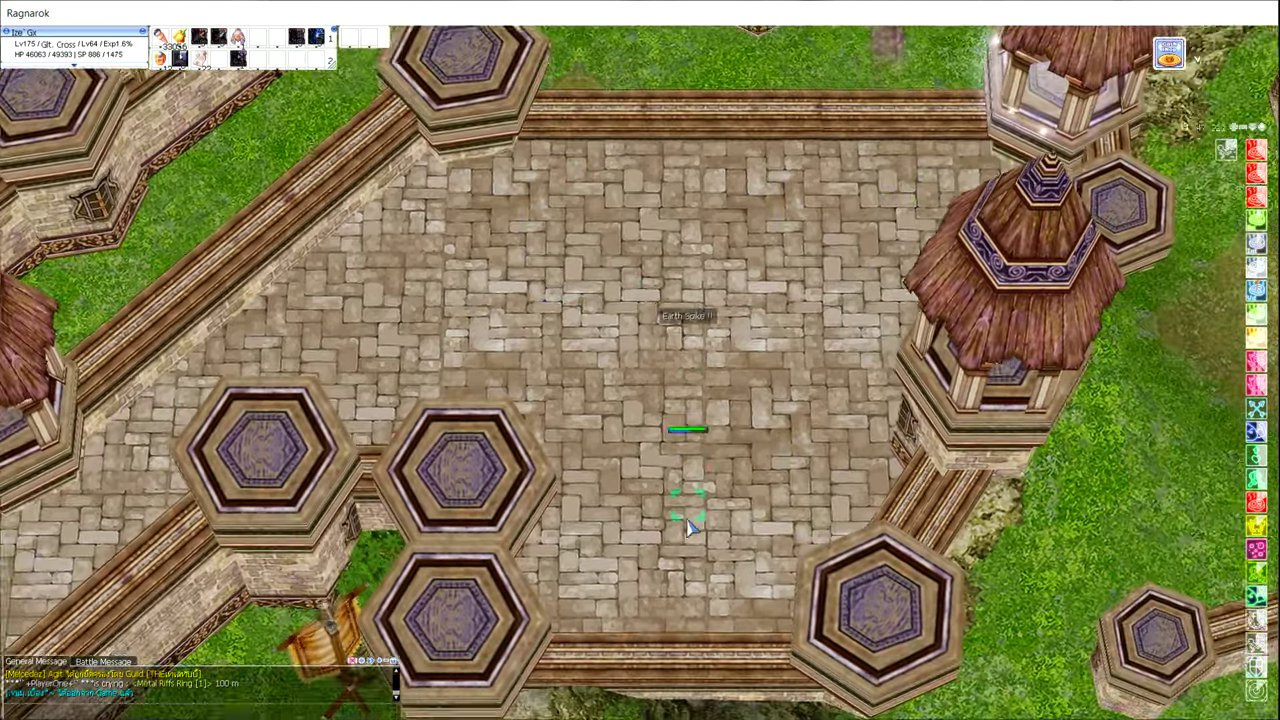
pyautogui.click(672, 348)
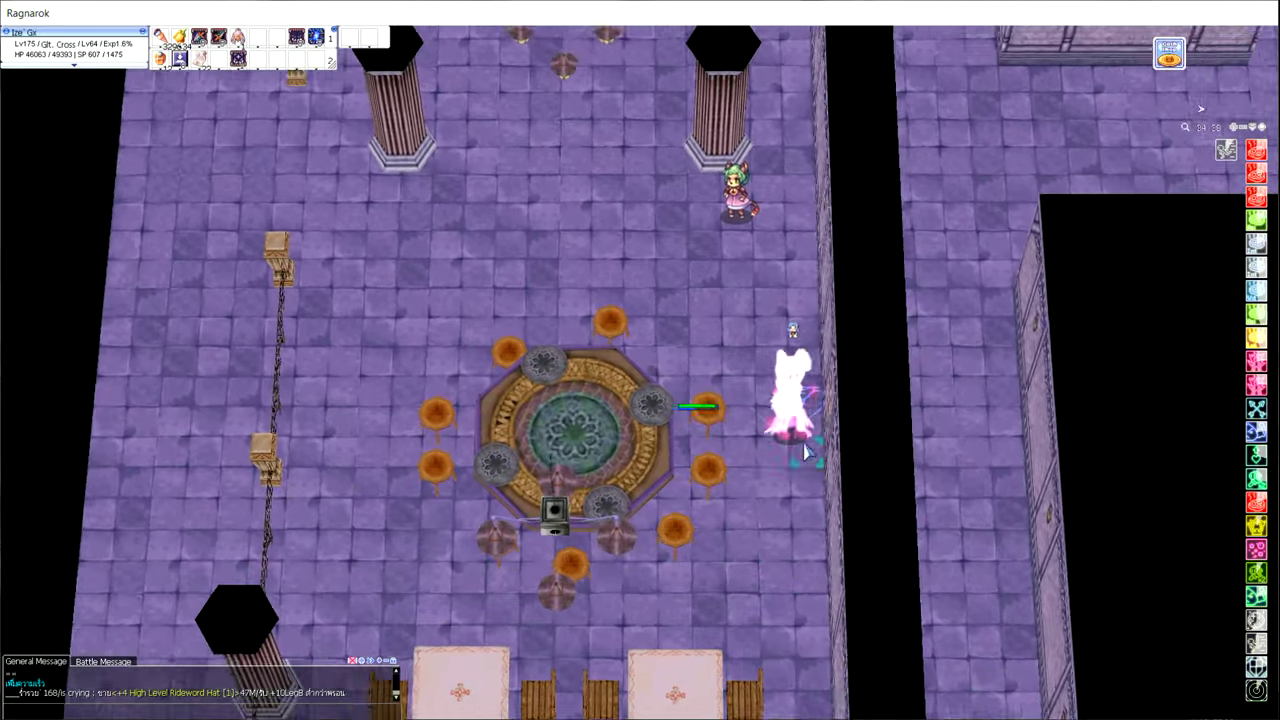
# Pass through the purple hall's pillars and exit north onto the grassy grounds.
pyautogui.click(678, 565)
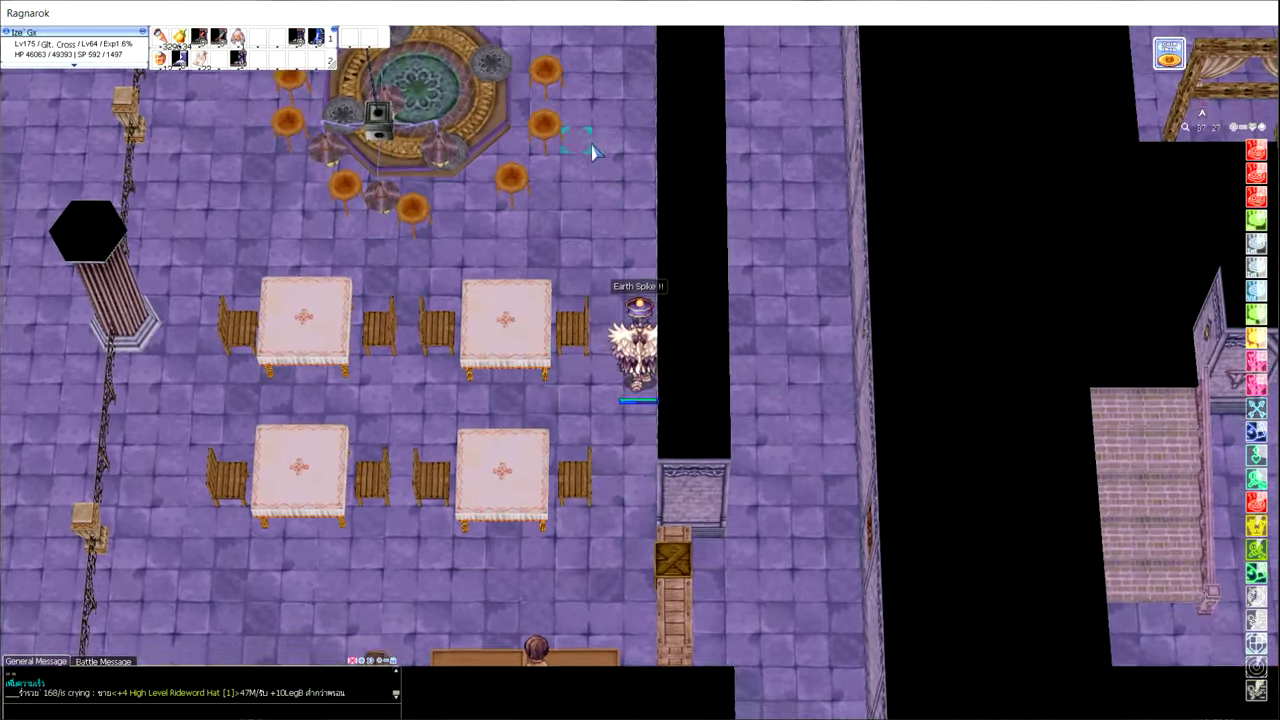
pyautogui.click(360, 168)
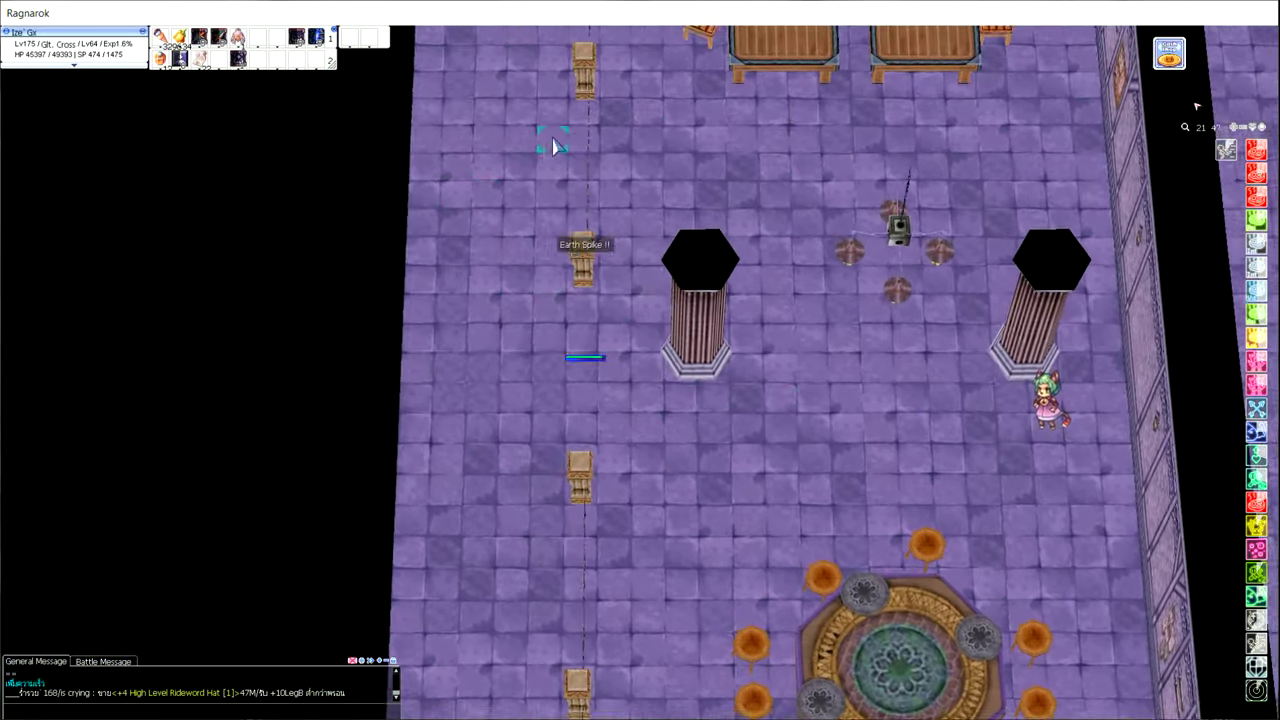
pyautogui.click(520, 432)
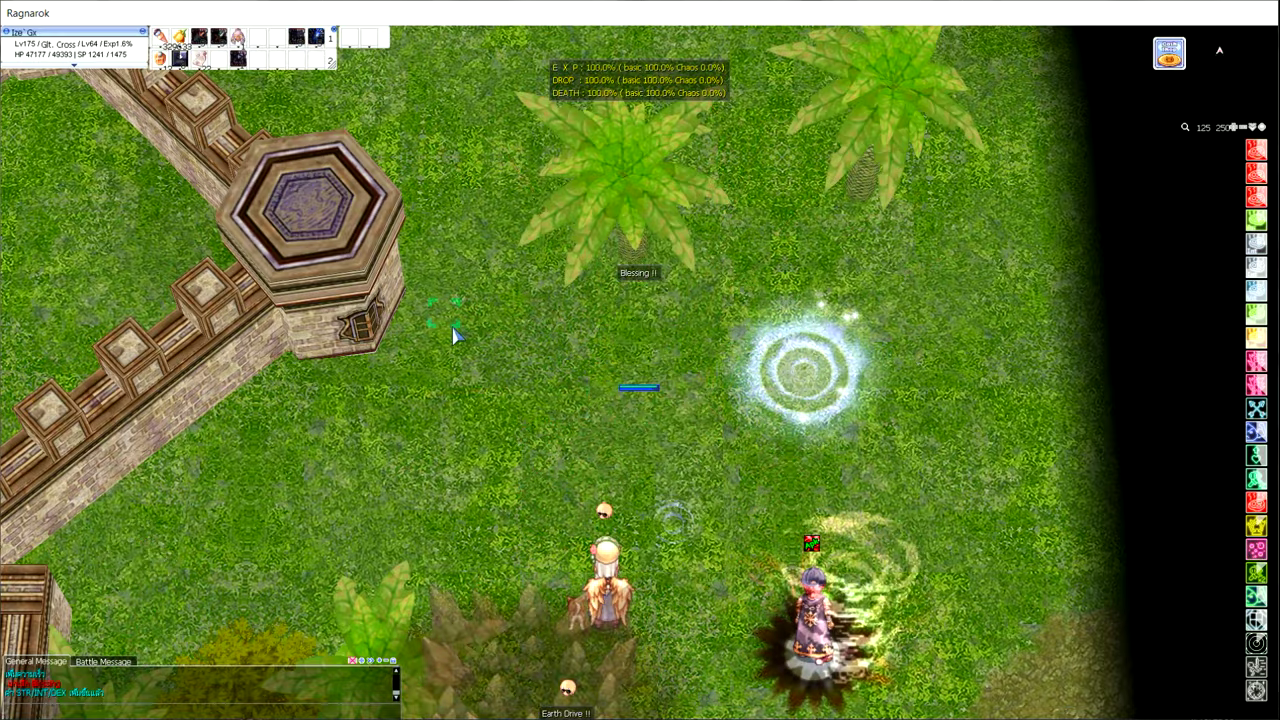
# Battle across the lawn via the castle-wall player and glowing circle, heading down the map.
pyautogui.click(522, 595)
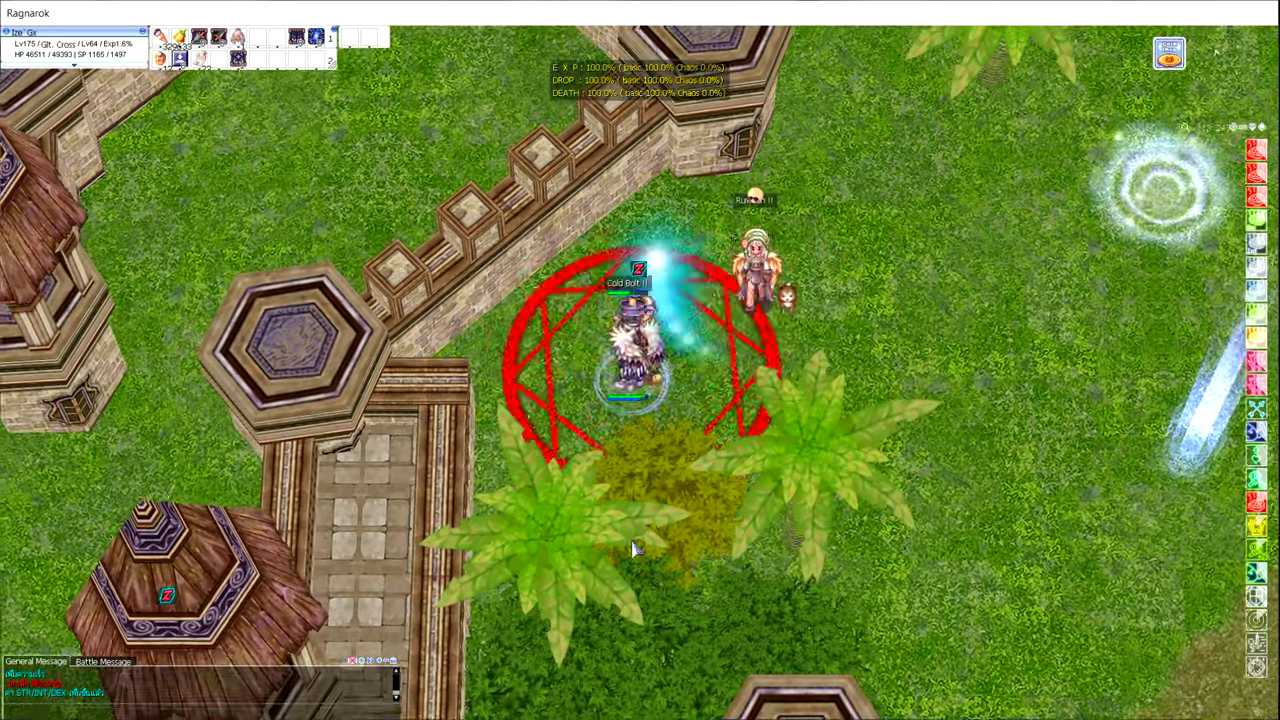
pyautogui.click(907, 352)
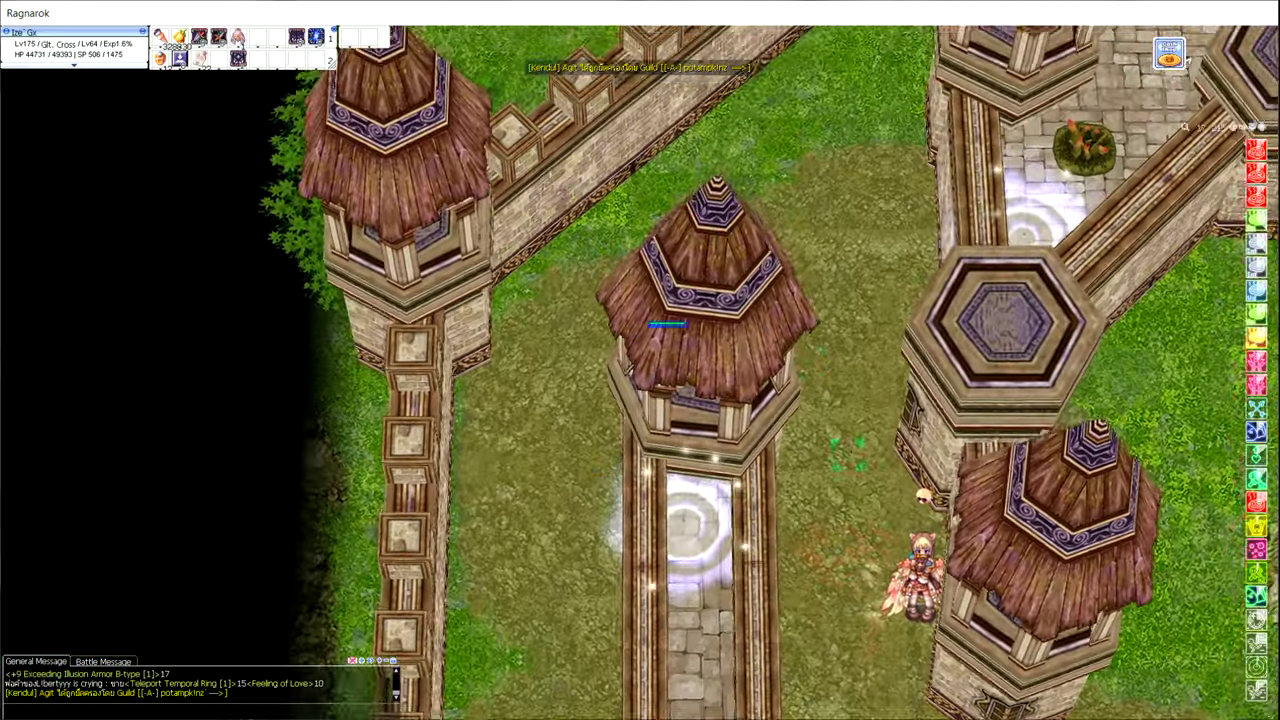
pyautogui.click(638, 590)
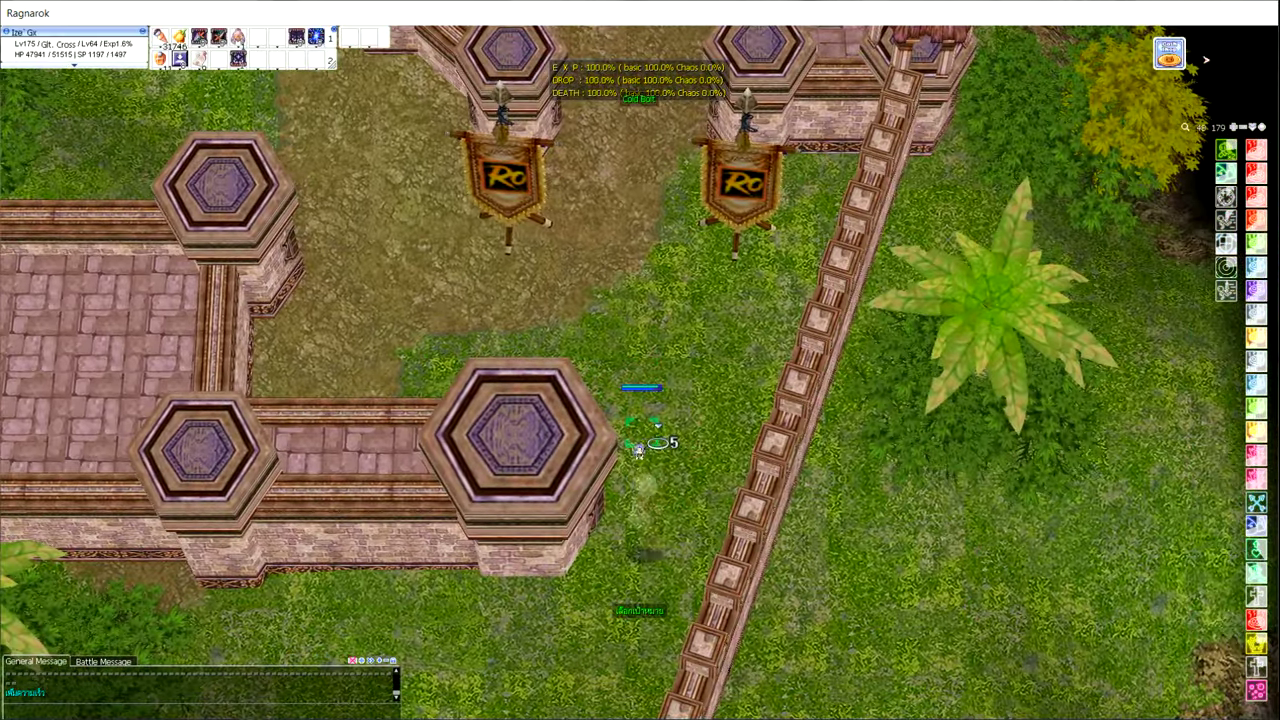
# Go through the banner gate and purple corridor, then take the portal at the room's top.
pyautogui.click(590, 205)
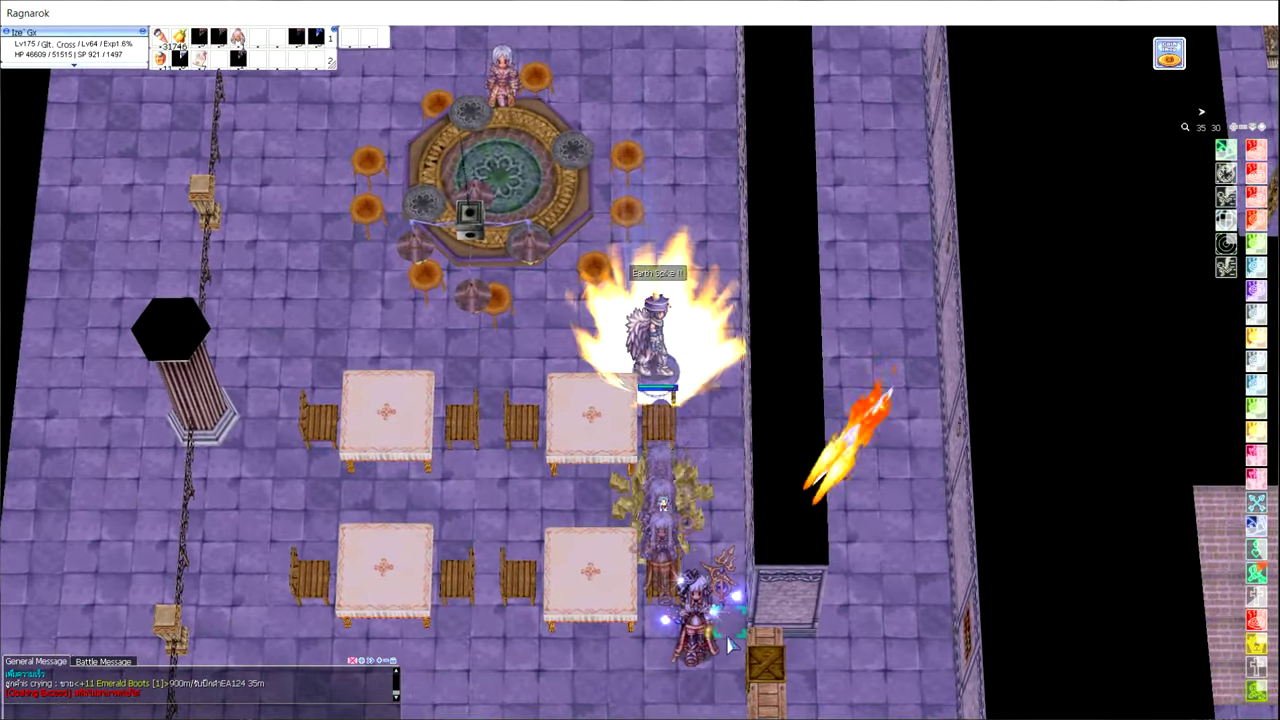
pyautogui.click(730, 645)
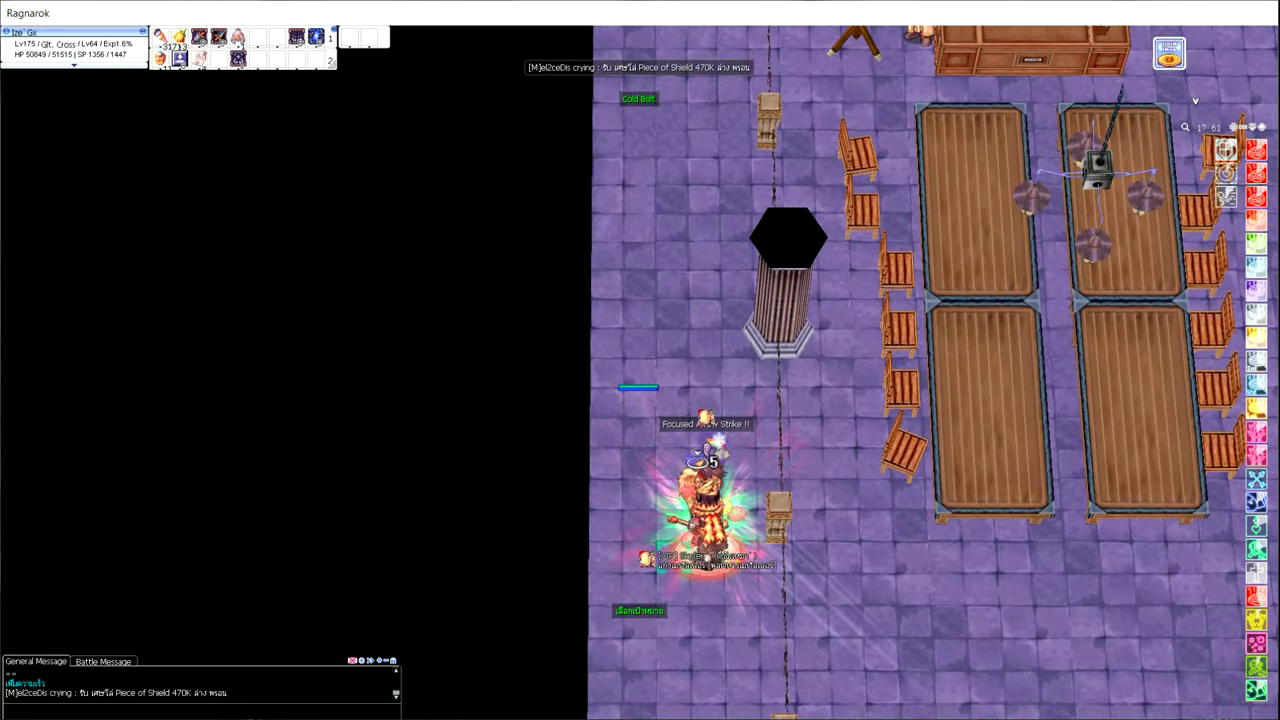
pyautogui.click(660, 160)
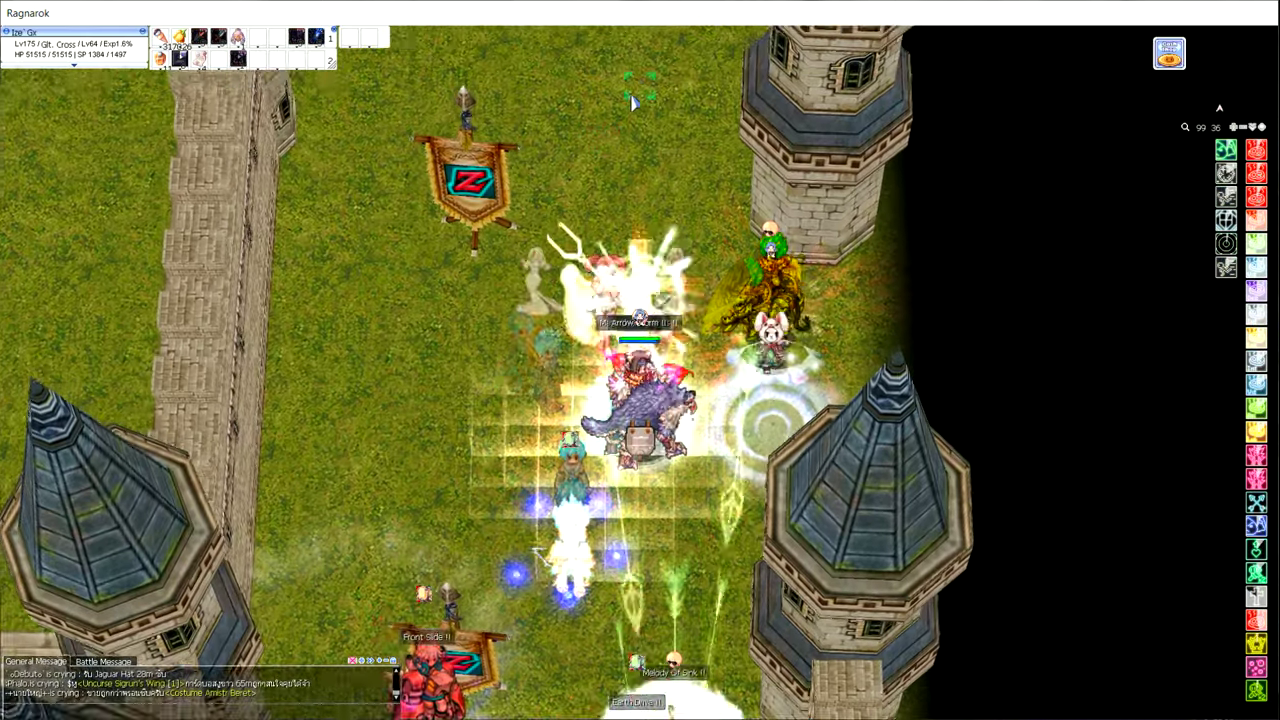
# Head north across the Z-banner courtyard to the wall, hide, and move on concealed.
pyautogui.click(498, 176)
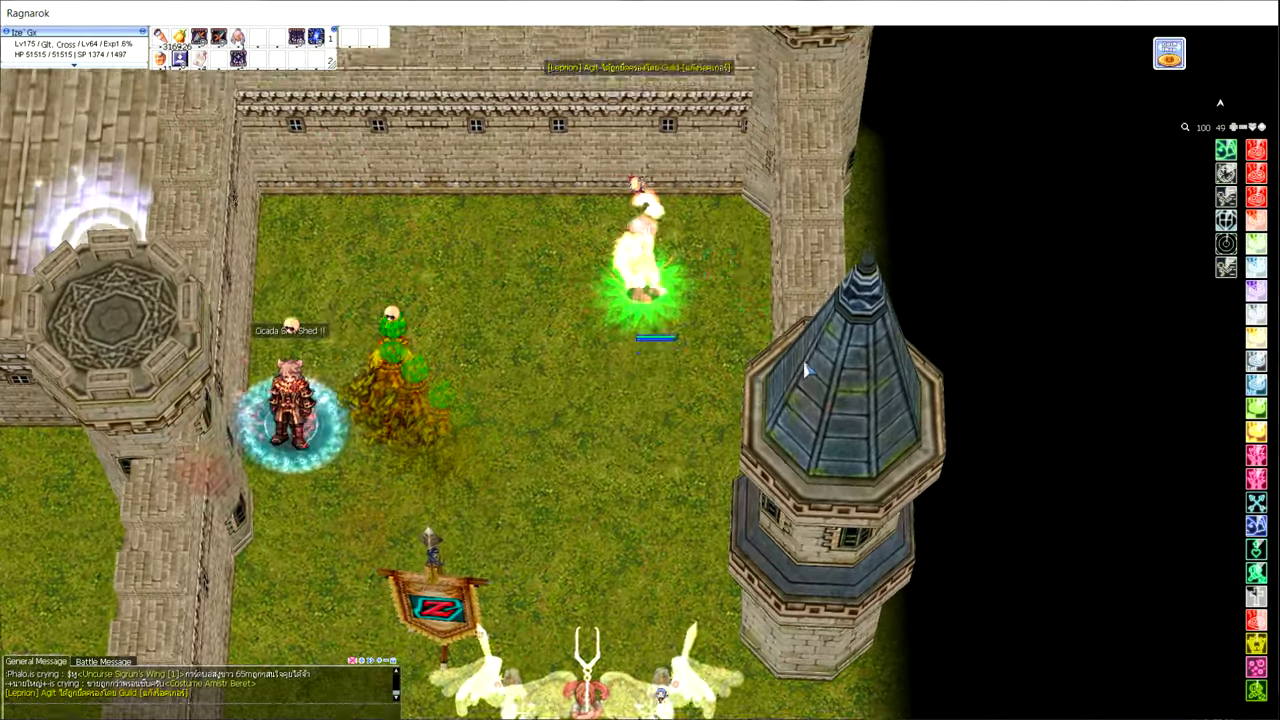
pyautogui.click(540, 150)
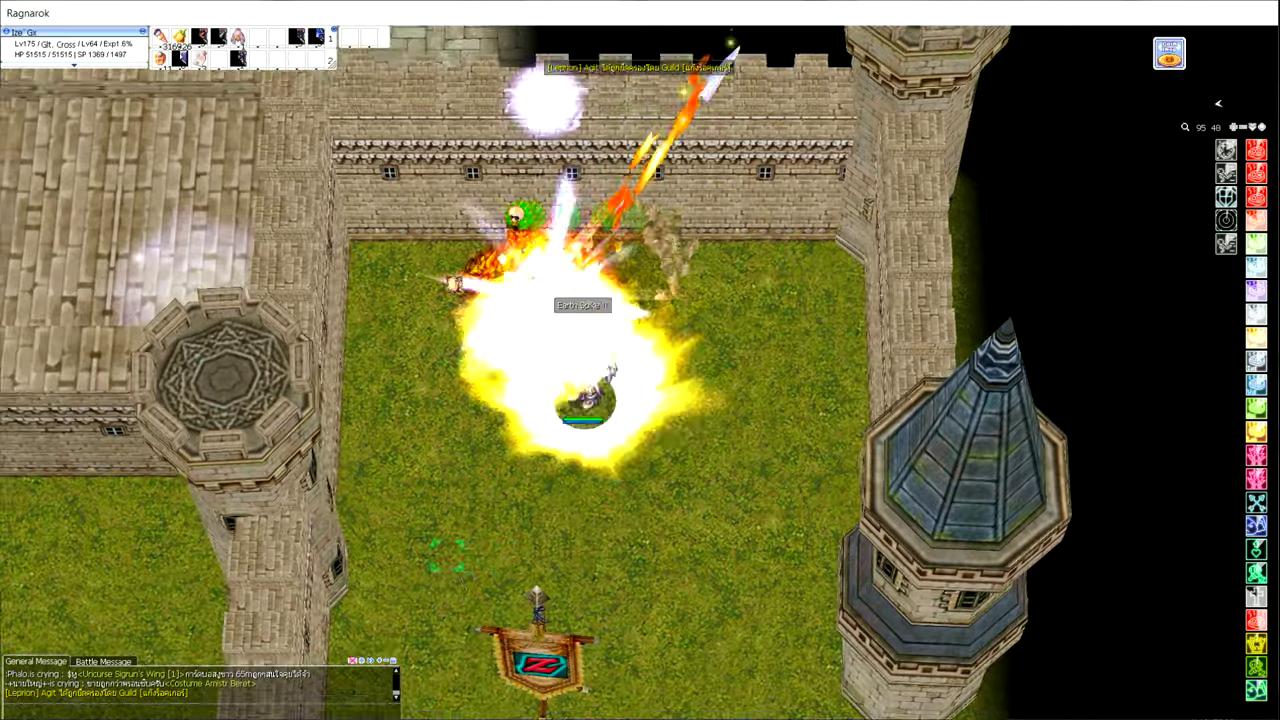
pyautogui.click(817, 287)
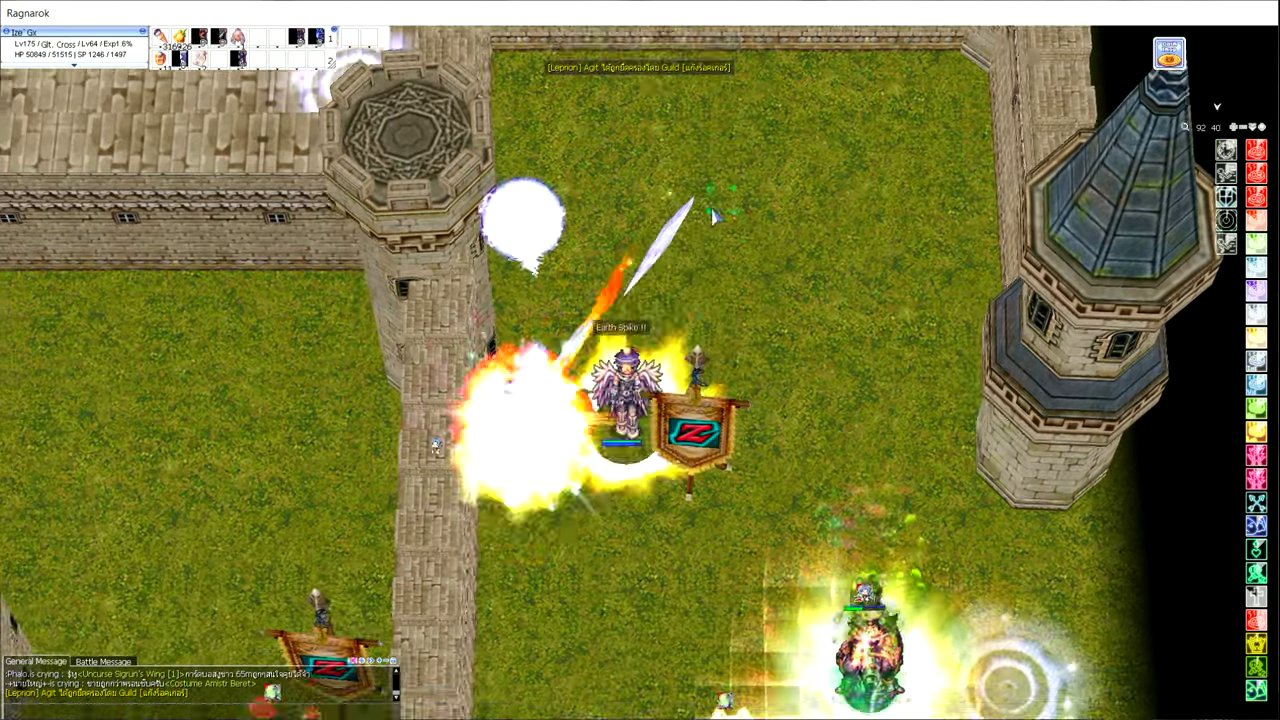
pyautogui.click(706, 458)
pyautogui.scroll(-5, 706, 458)
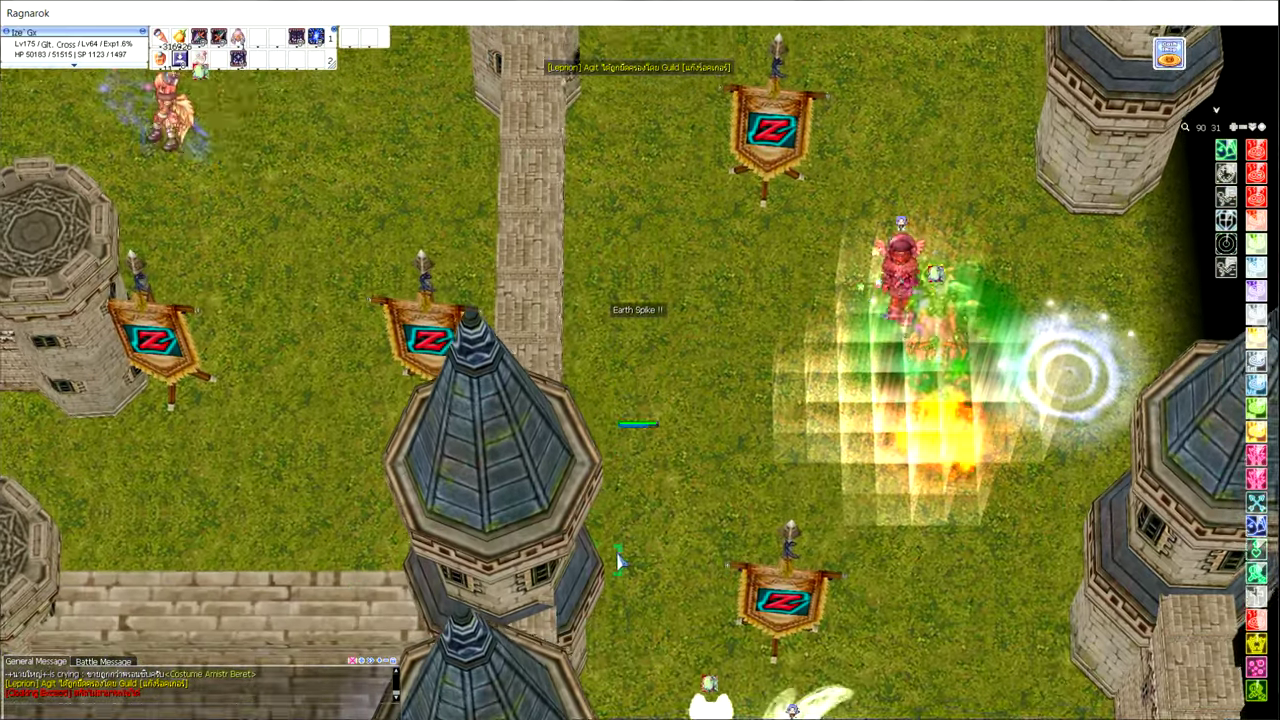
pyautogui.click(885, 307)
pyautogui.click(885, 307)
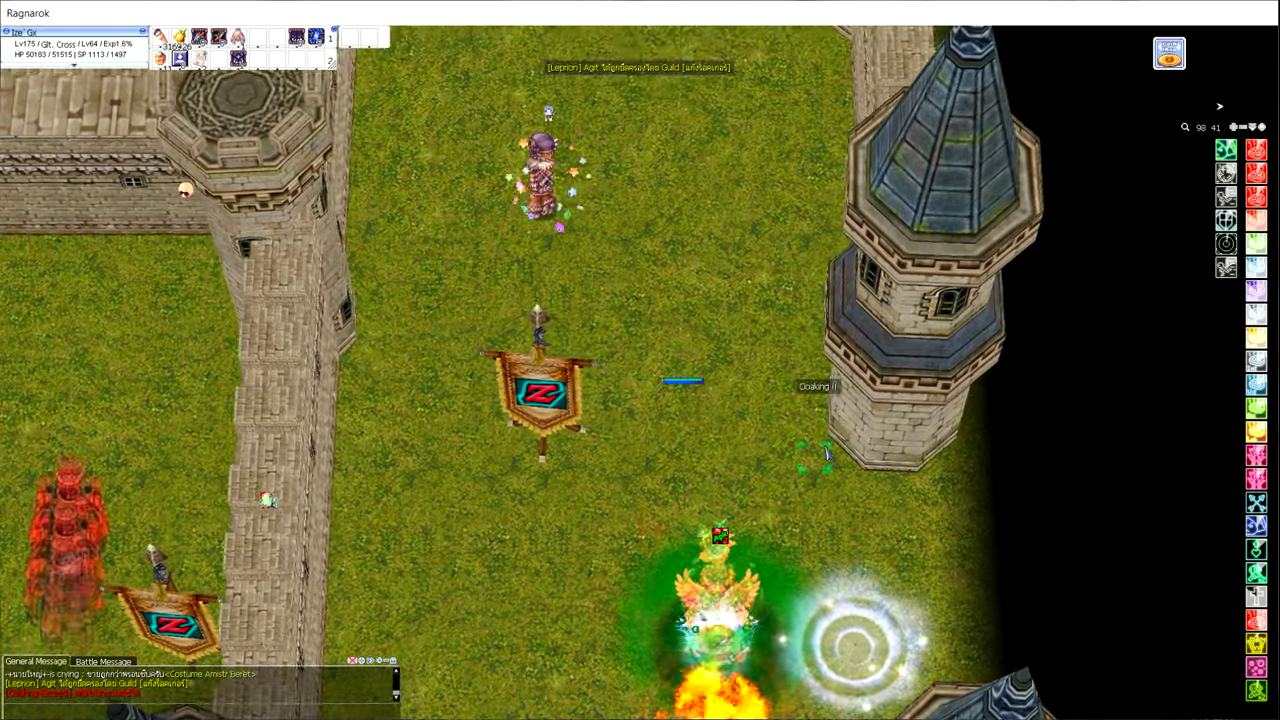
# Move past the tower and through the courtyard toward the group of fighting players.
pyautogui.click(835, 377)
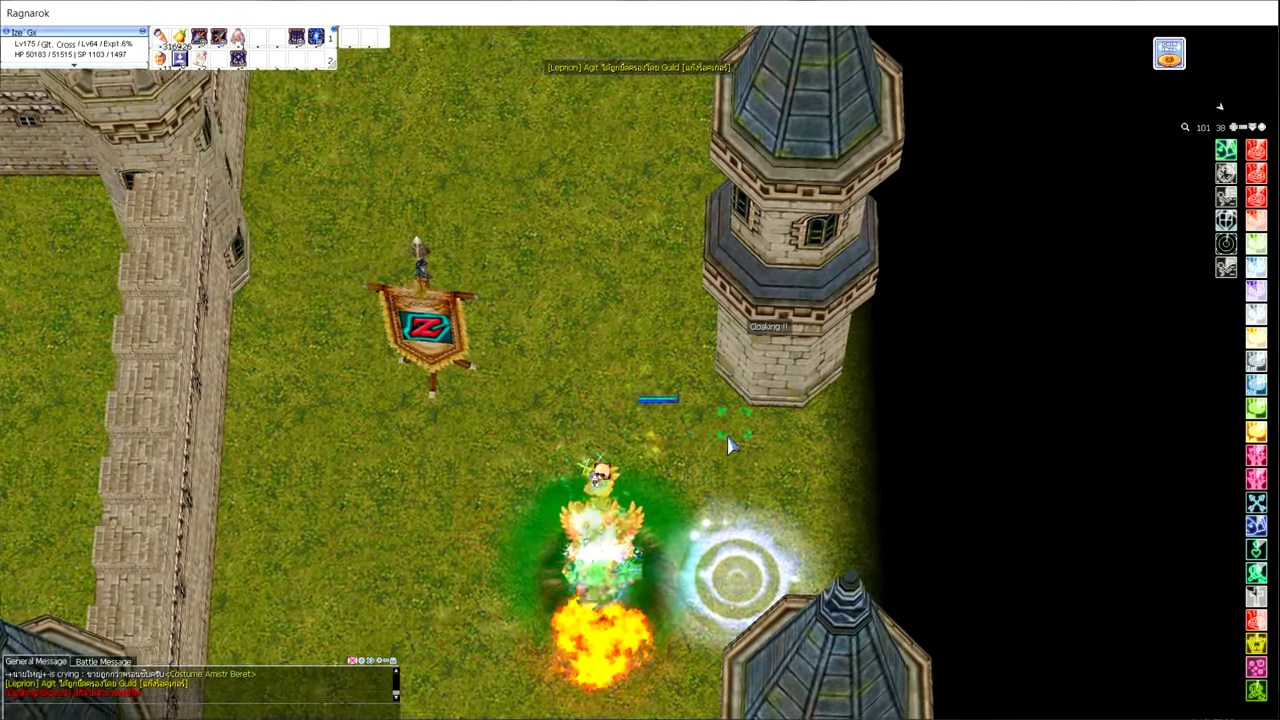
pyautogui.click(705, 338)
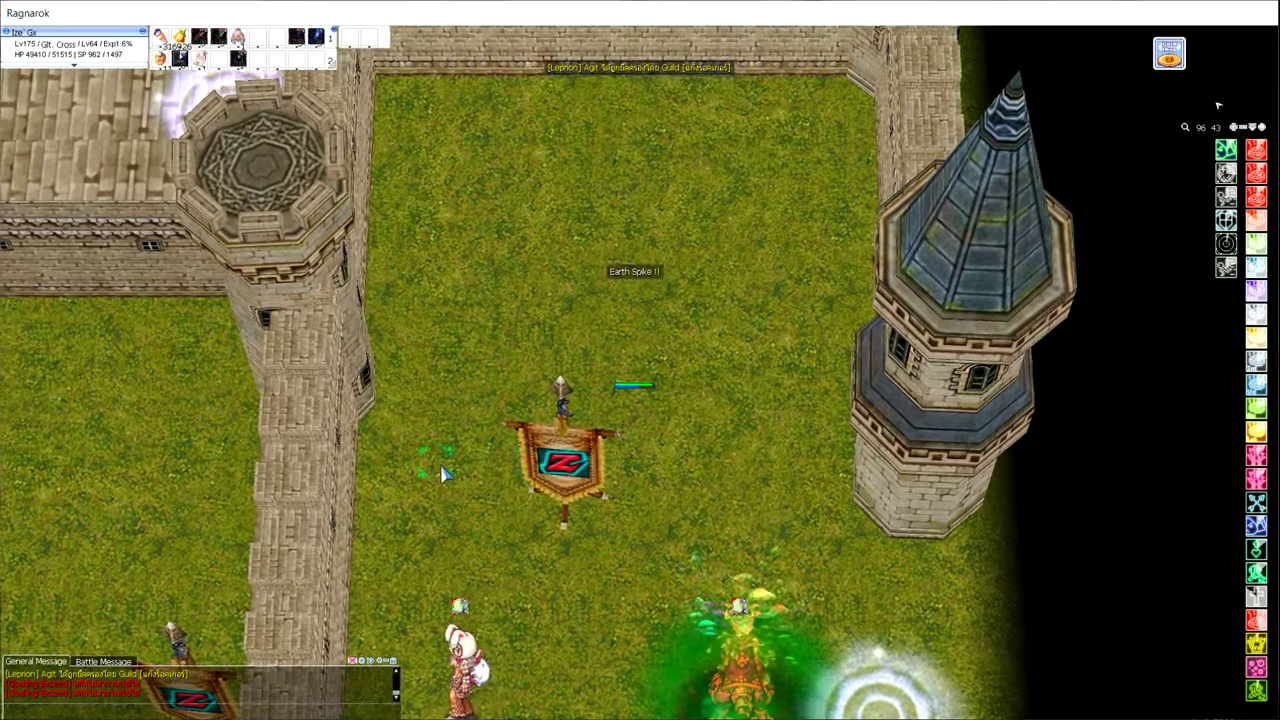
pyautogui.click(445, 474)
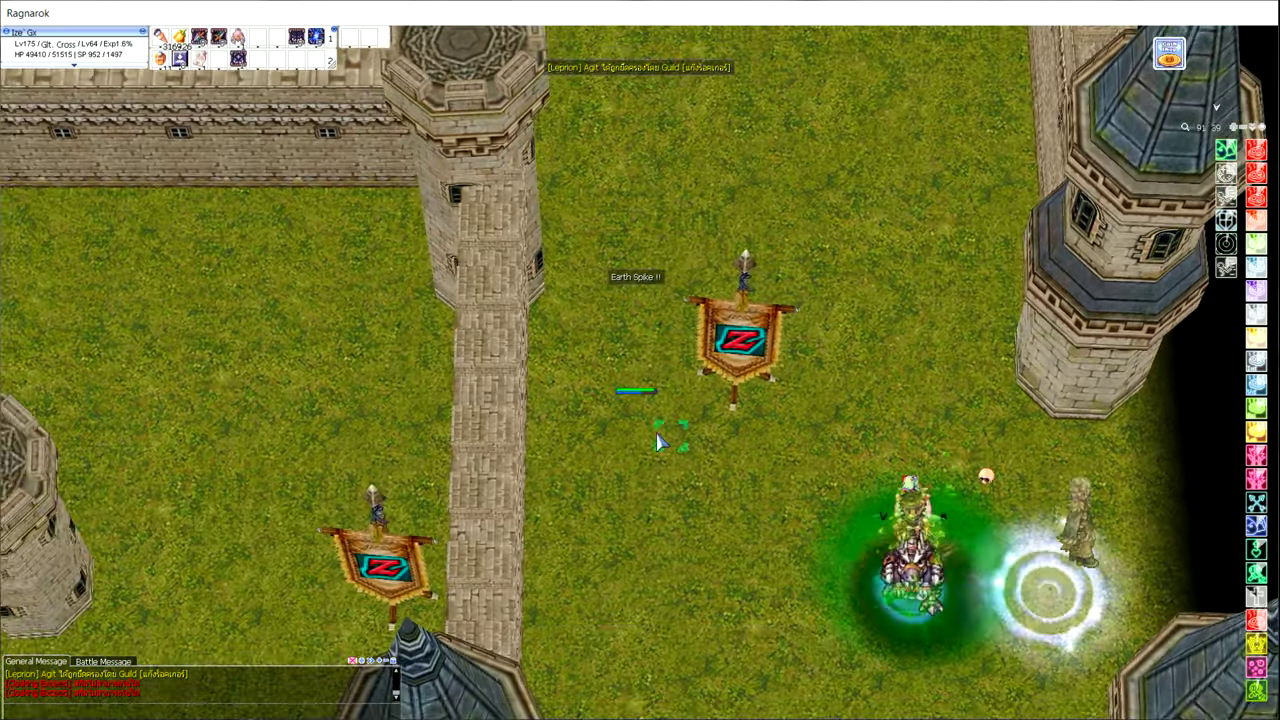
pyautogui.click(657, 441)
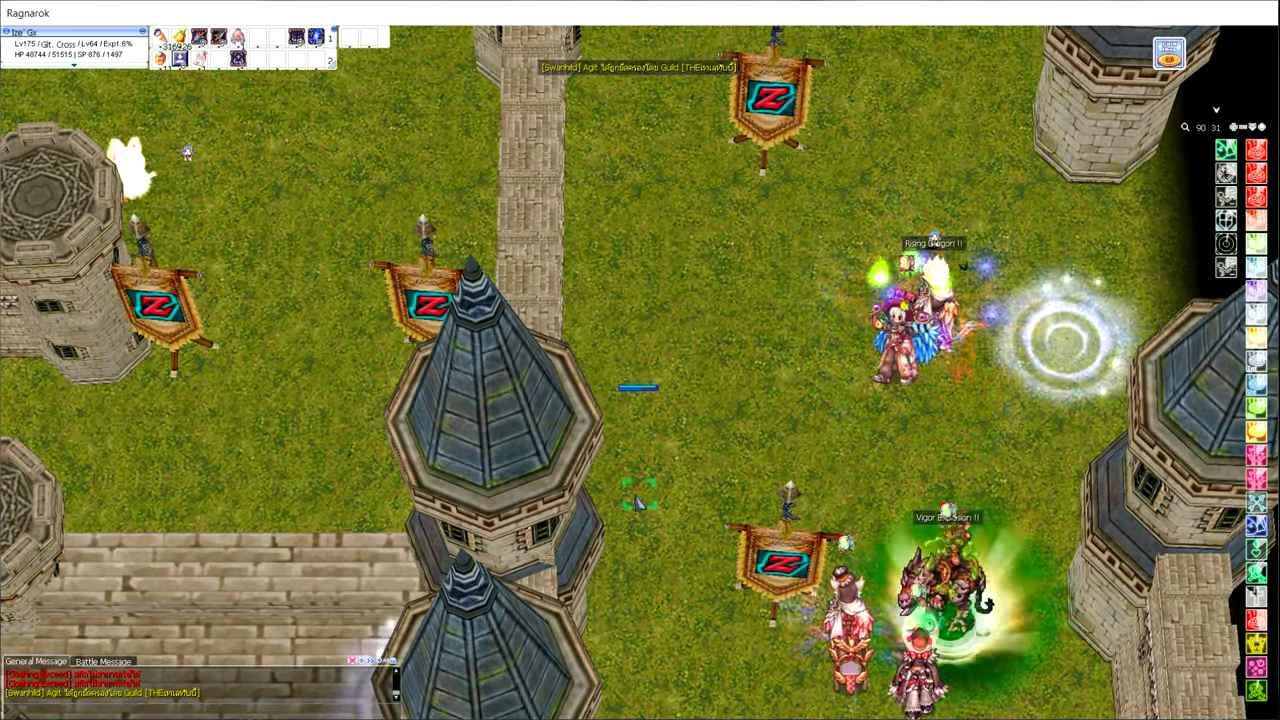
pyautogui.click(638, 503)
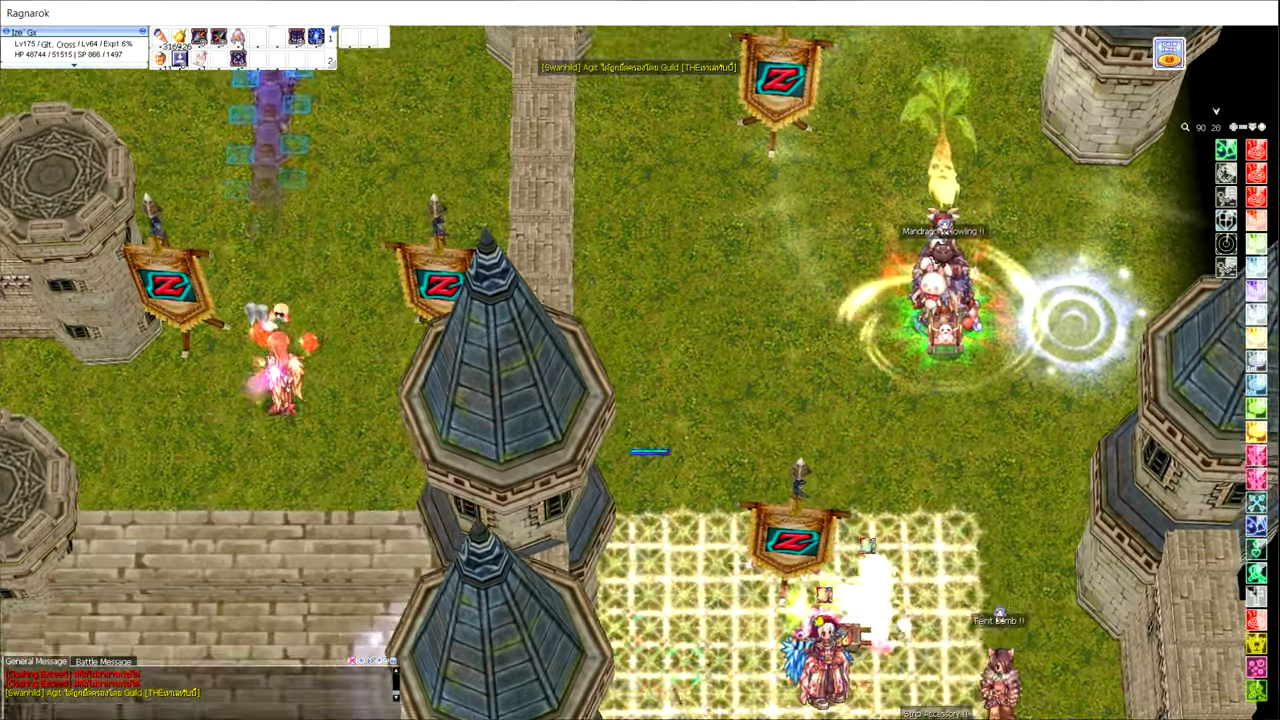
pyautogui.click(800, 480)
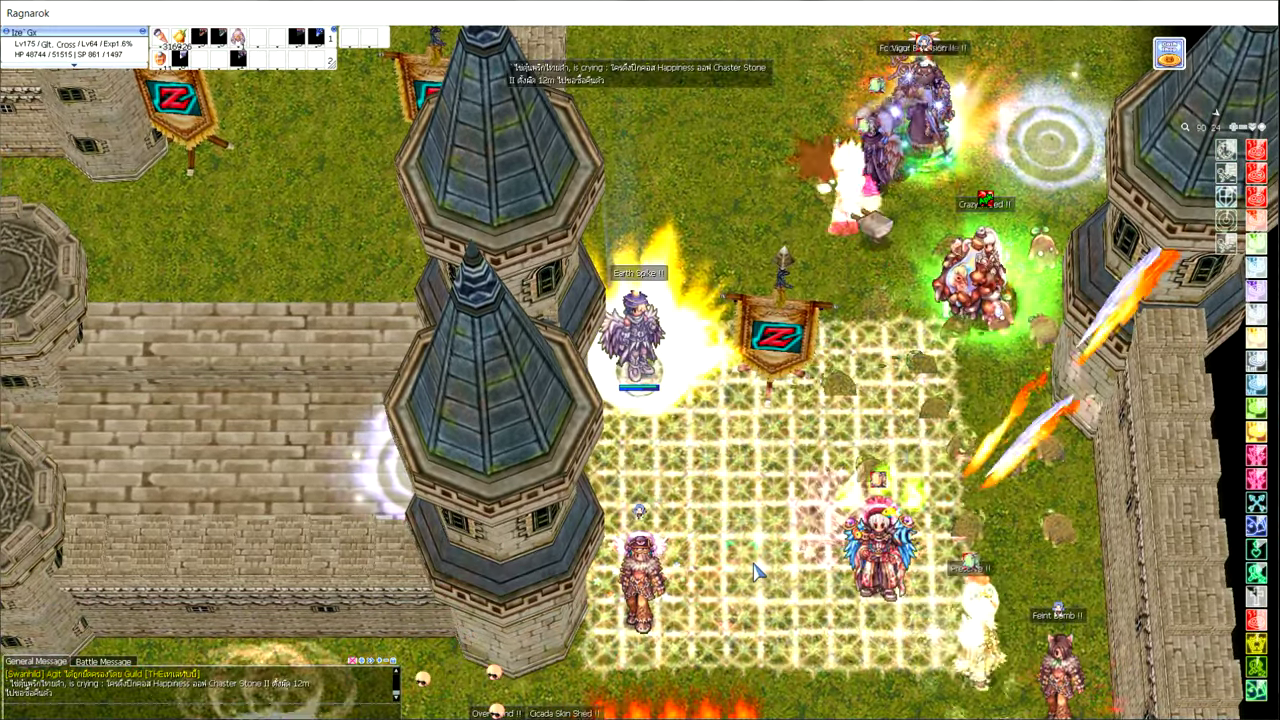
pyautogui.click(712, 524)
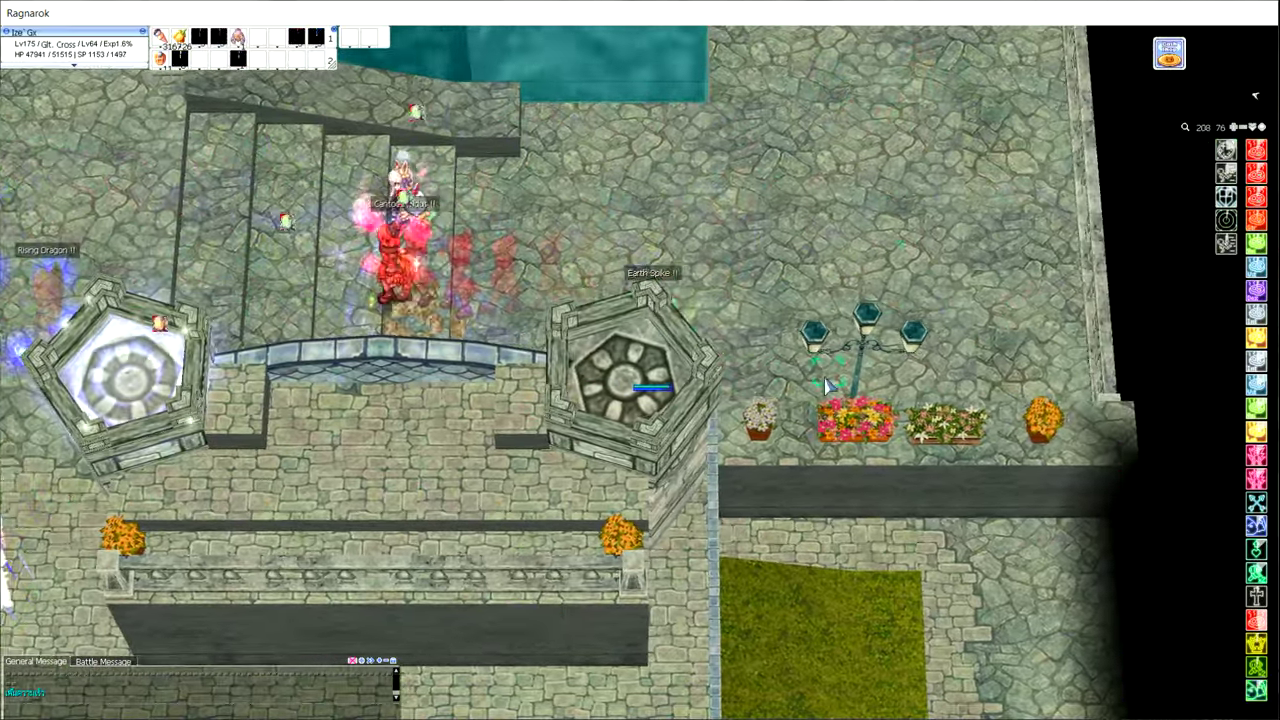
# Fight across the stone plaza and along the raised platform.
pyautogui.click(790, 240)
pyautogui.click(715, 190)
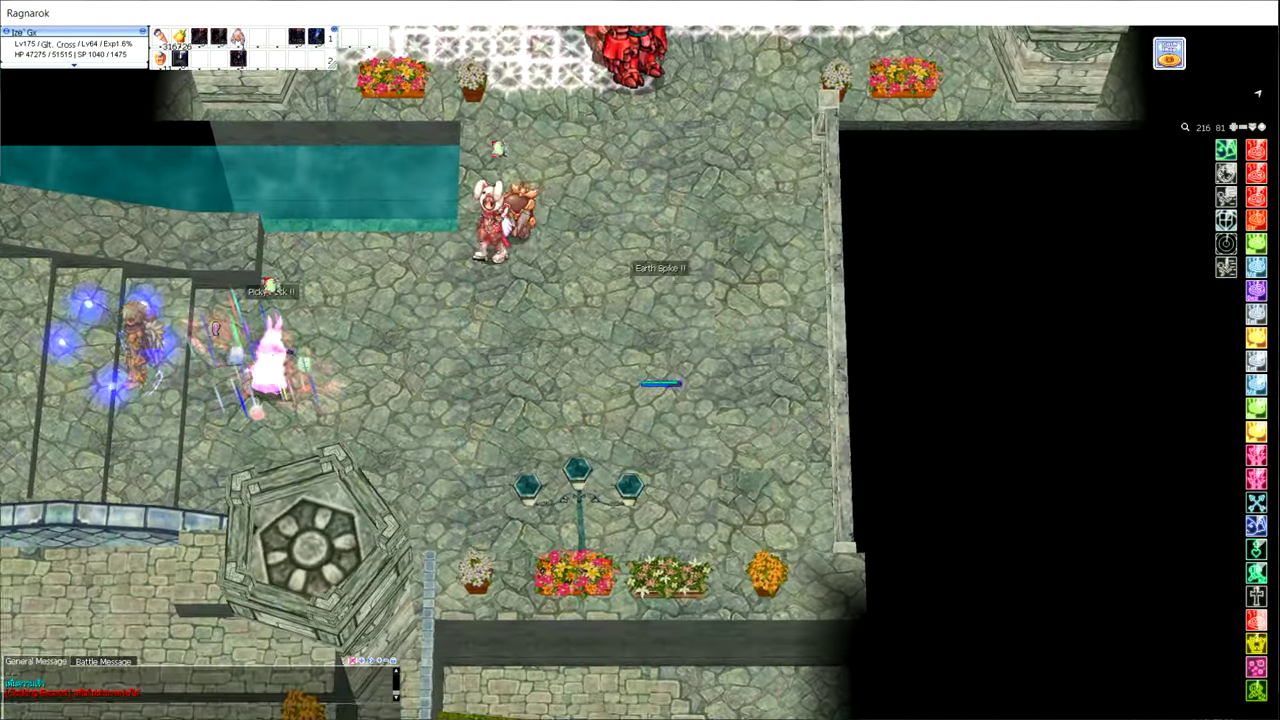
pyautogui.click(430, 380)
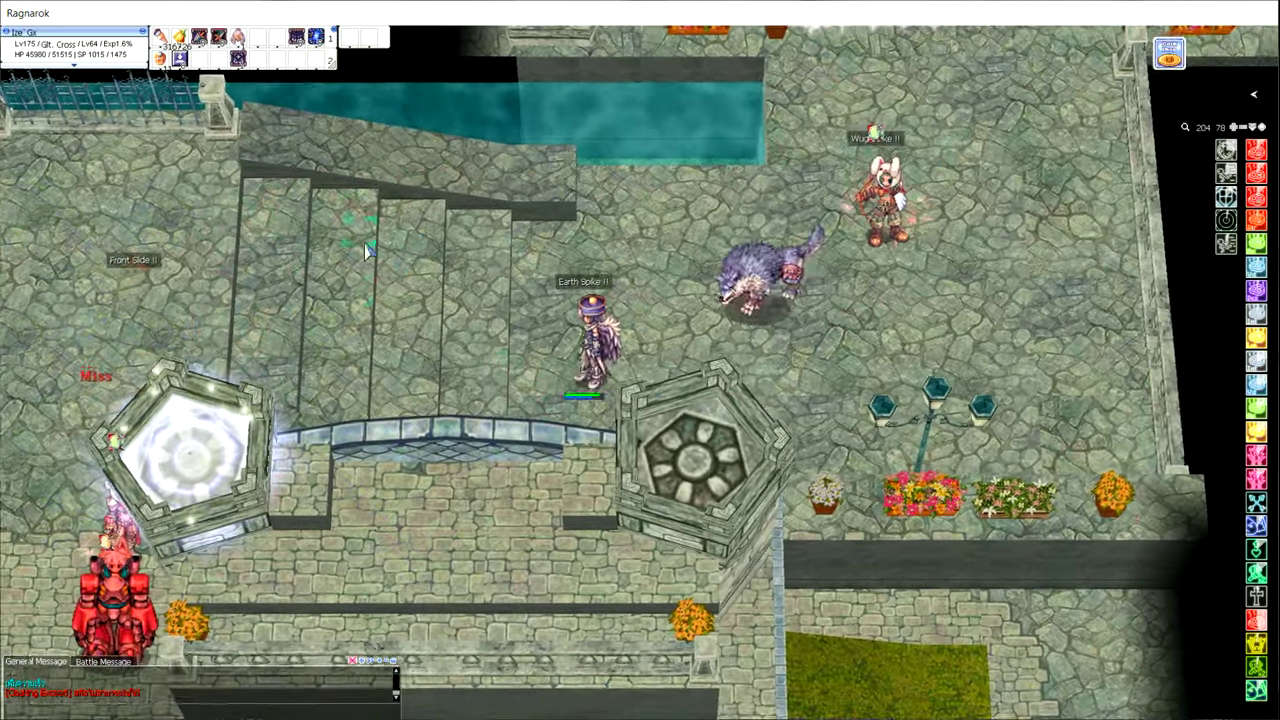
pyautogui.click(512, 290)
pyautogui.click(450, 465)
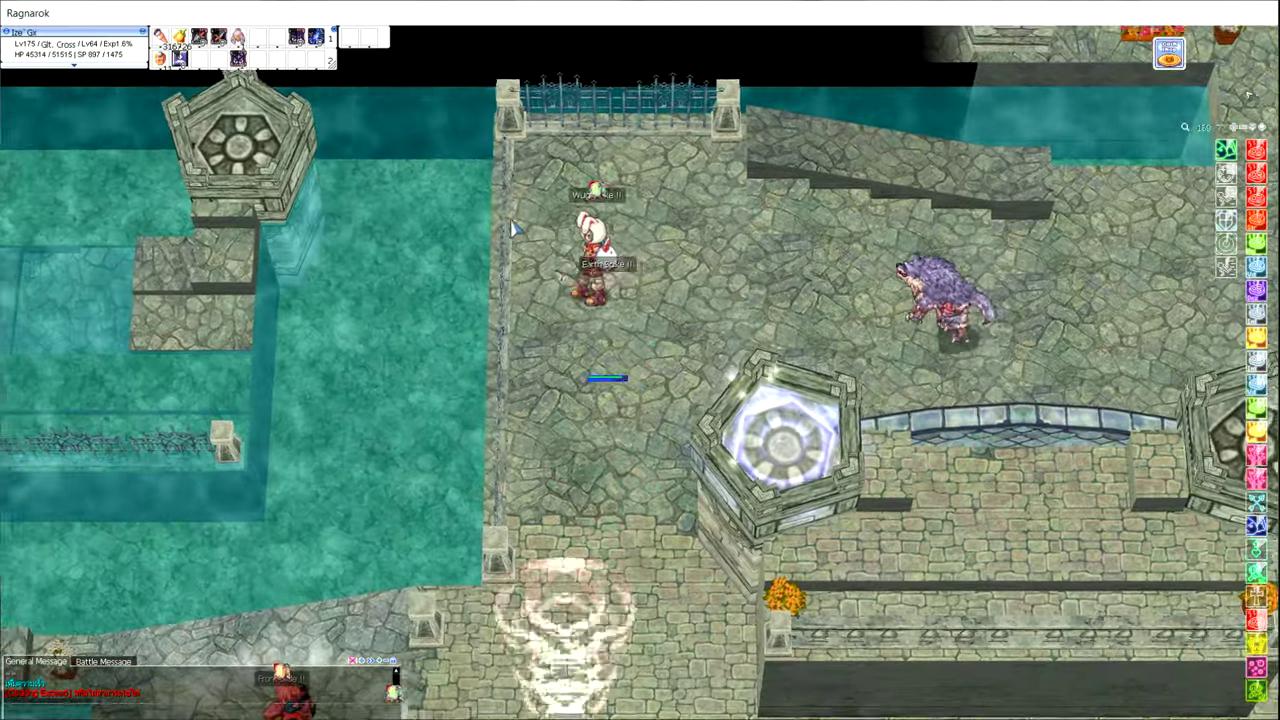
# Fight on the plaza's right side, return to the flower planters, then head north into the fight.
pyautogui.click(1005, 345)
pyautogui.click(1028, 500)
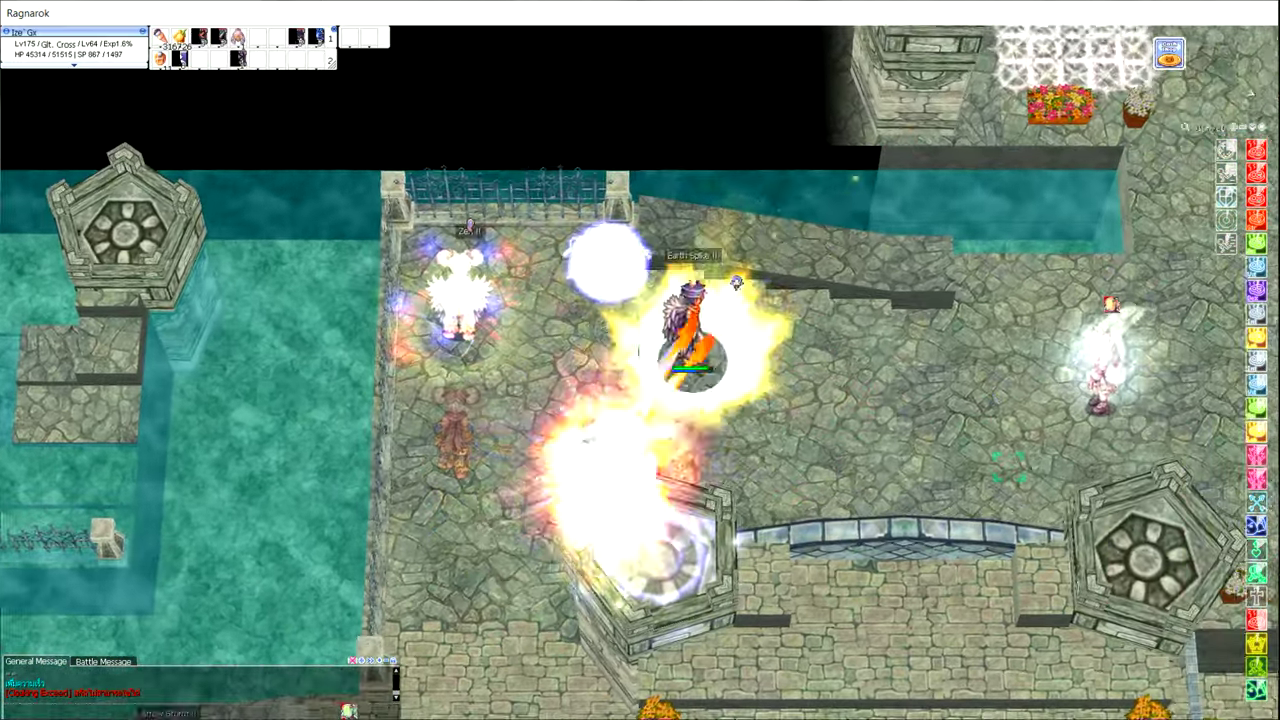
pyautogui.click(1040, 405)
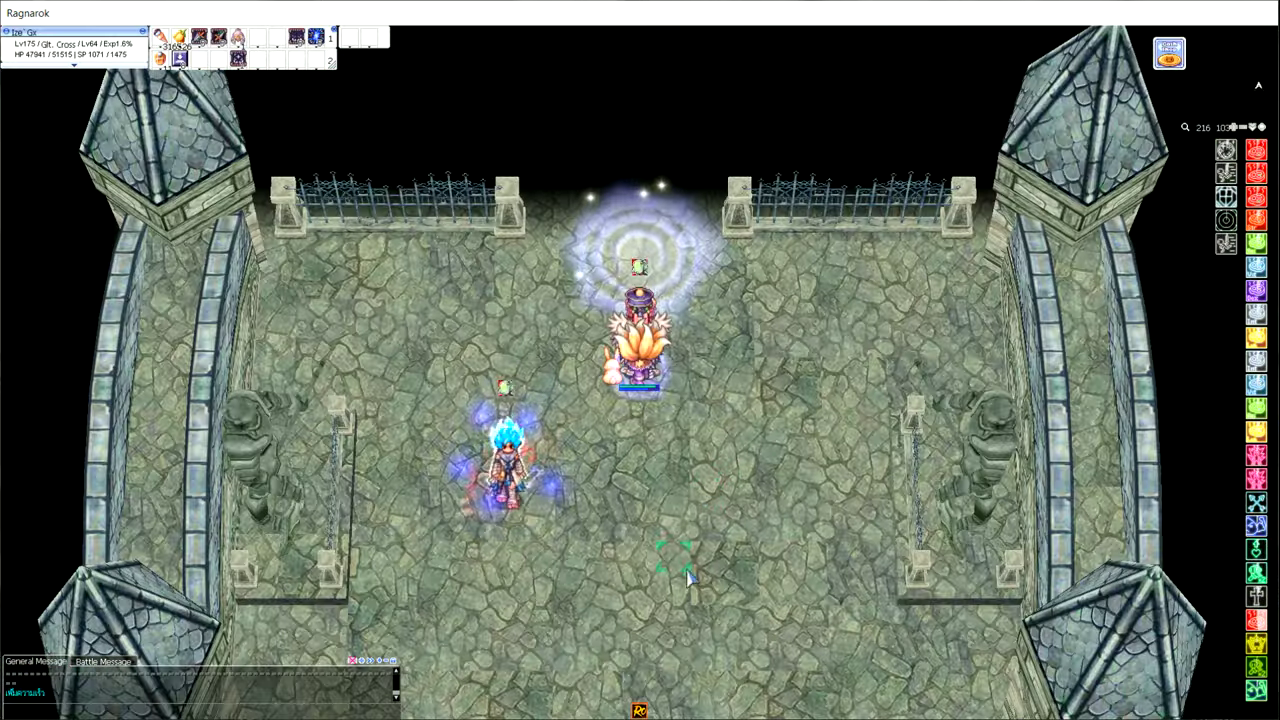
pyautogui.click(608, 690)
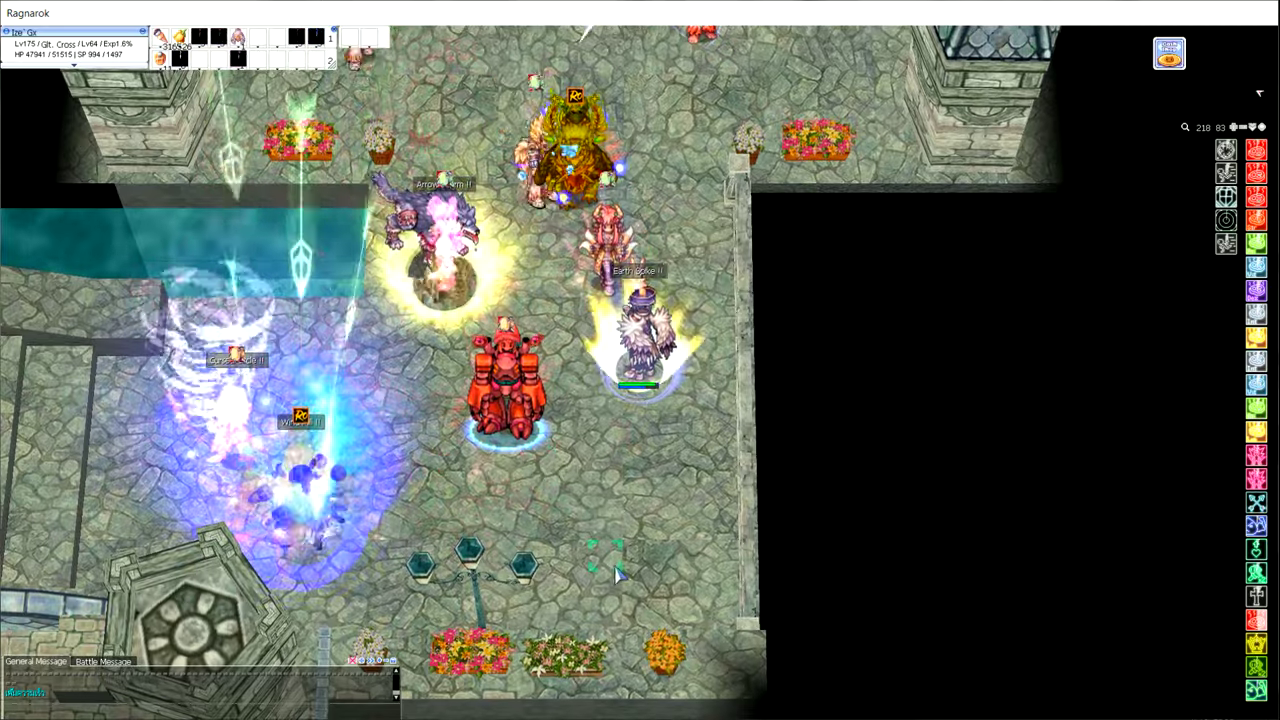
pyautogui.click(798, 140)
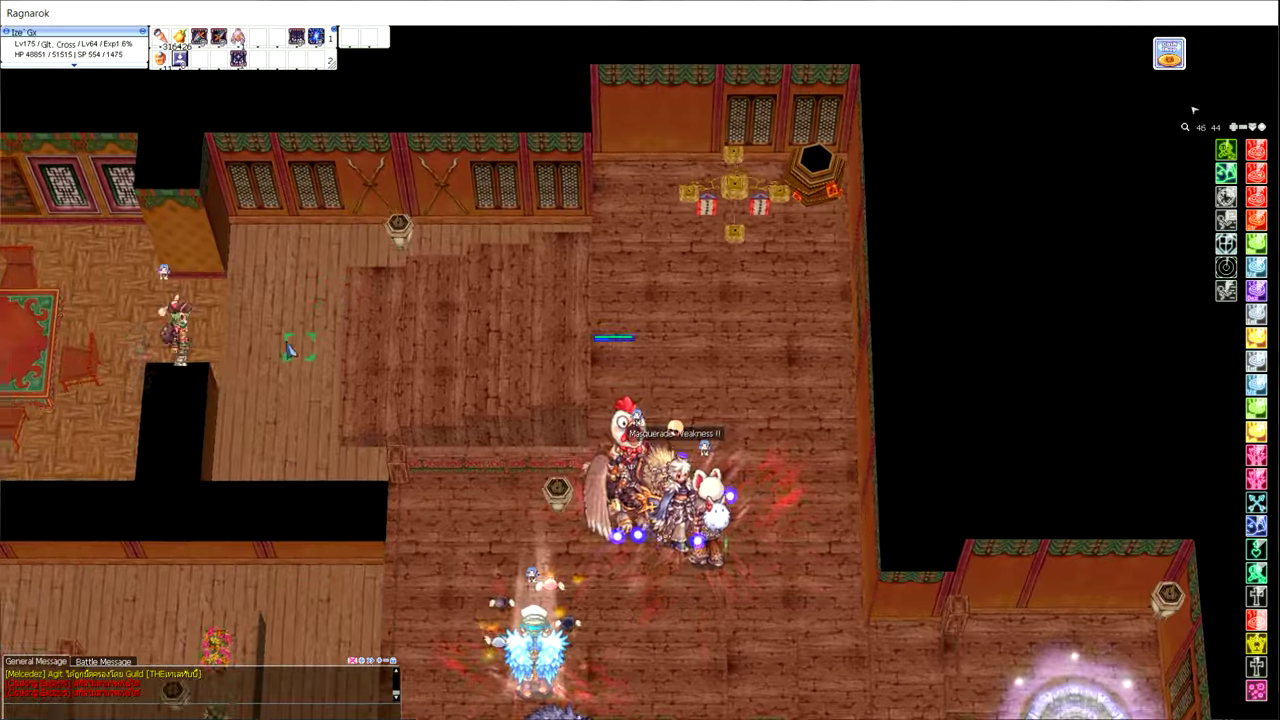
# Enter the wooden hall, move south then north, and angle the camera across the hall.
pyautogui.click(905, 365)
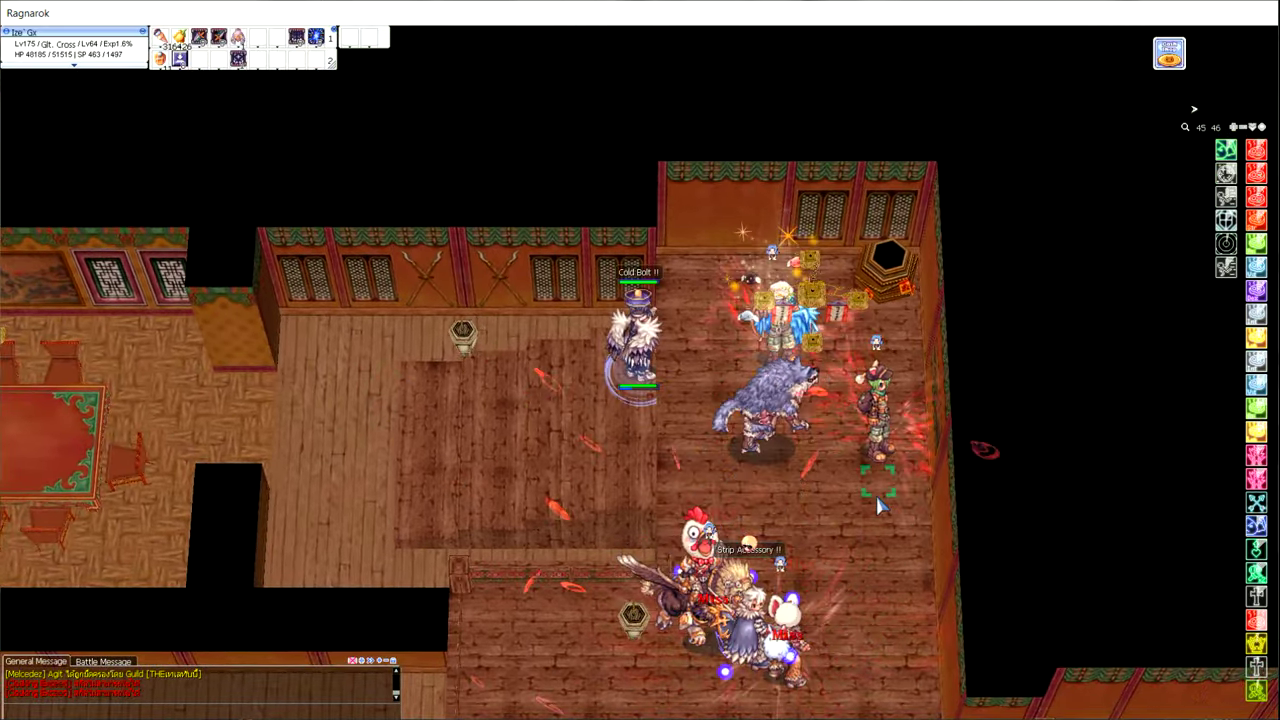
pyautogui.click(875, 560)
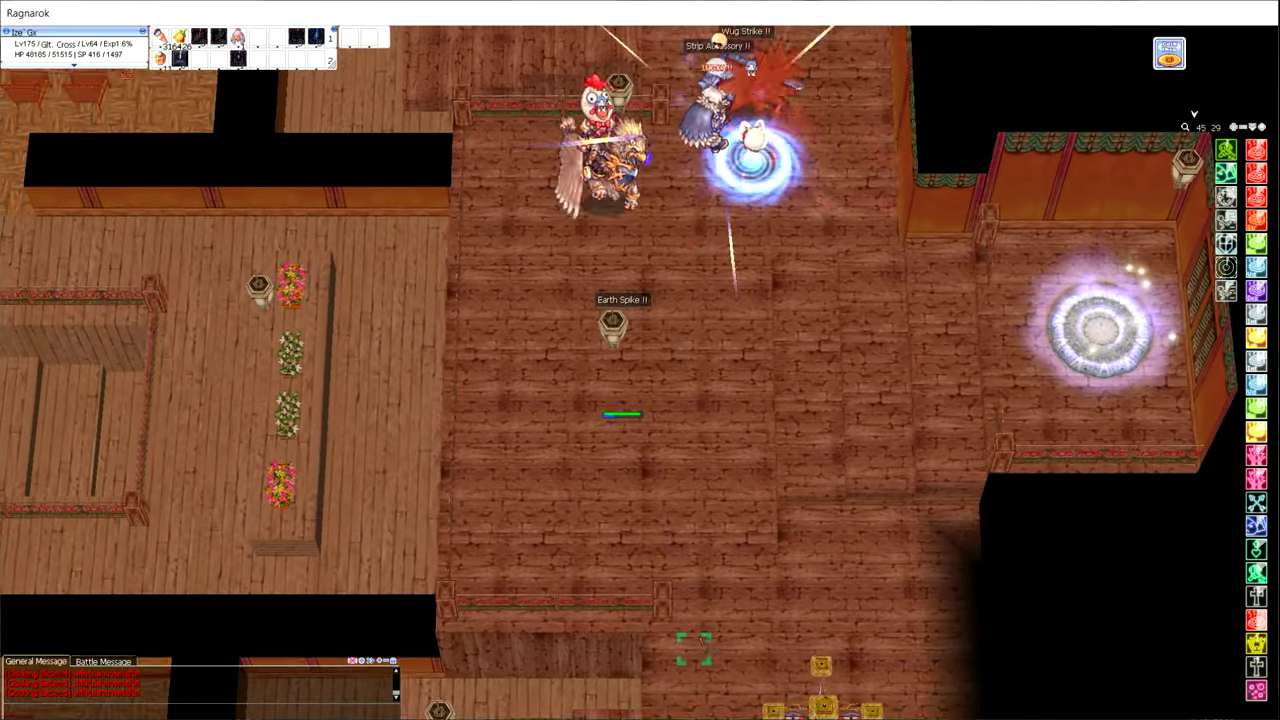
pyautogui.click(513, 100)
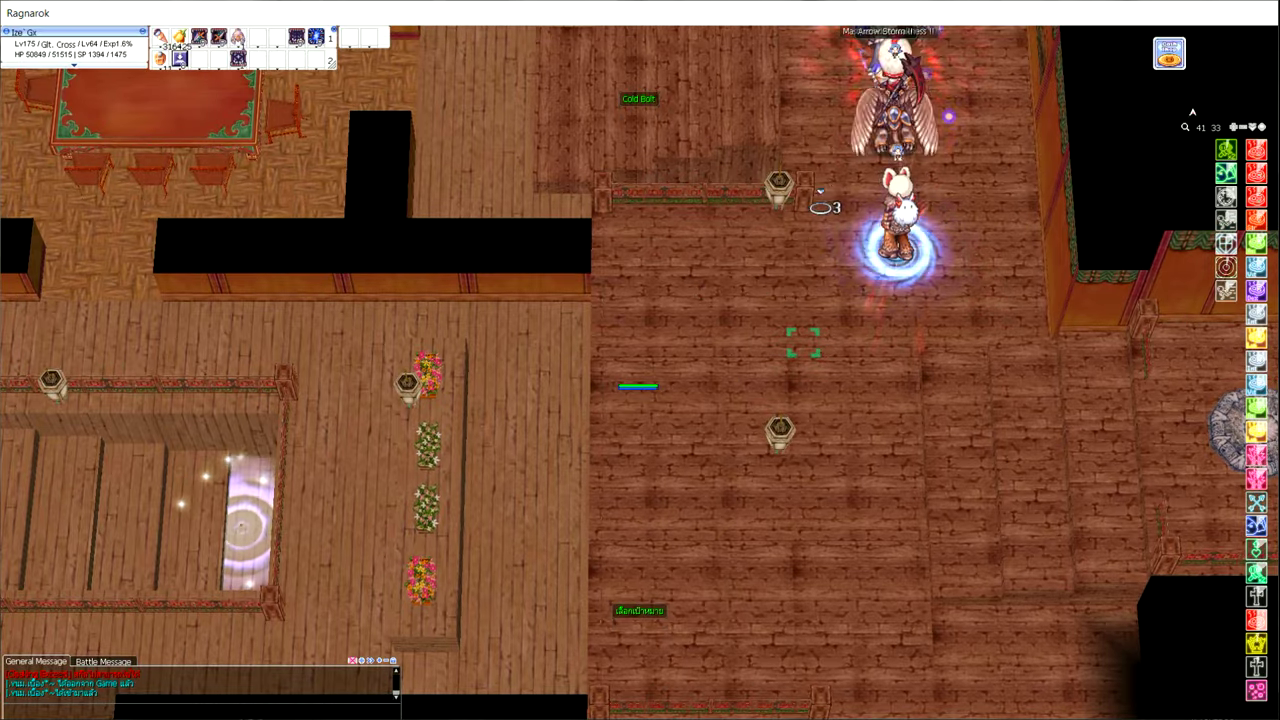
pyautogui.moveTo(820, 190); pyautogui.dragTo(480, 415)
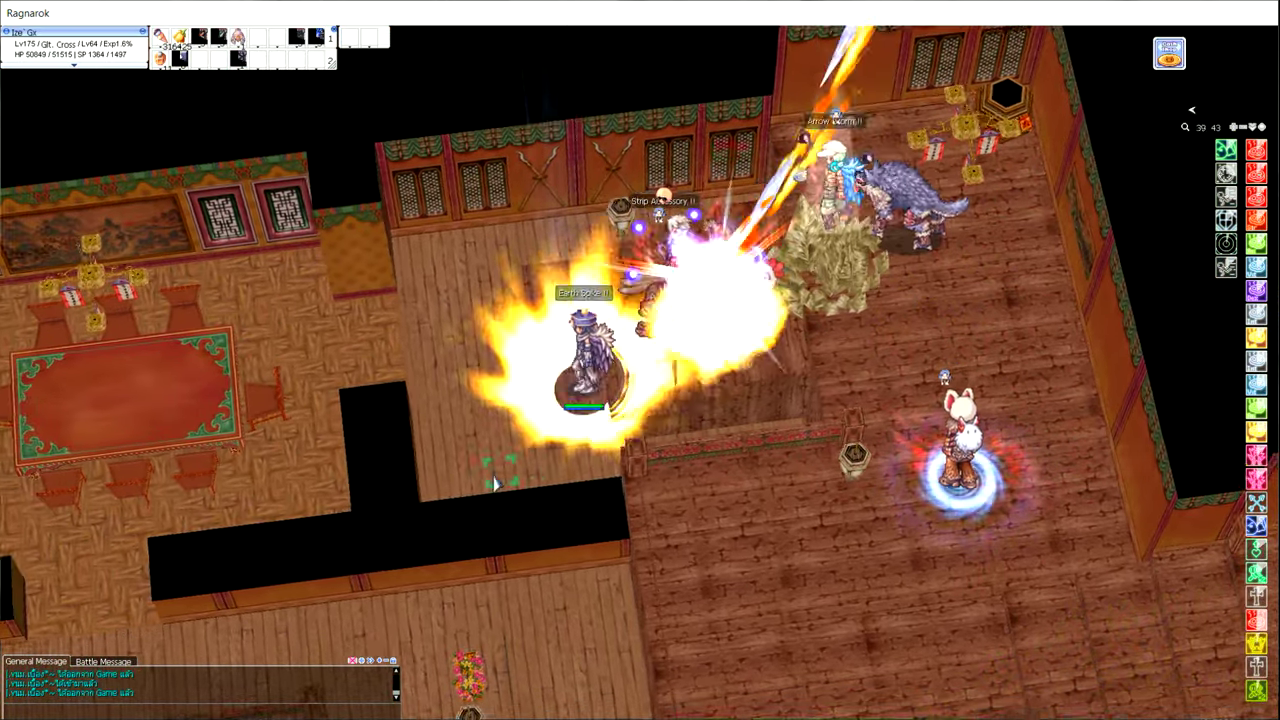
# Pass the carpet and dining table room, heading north out through the building.
pyautogui.click(425, 548)
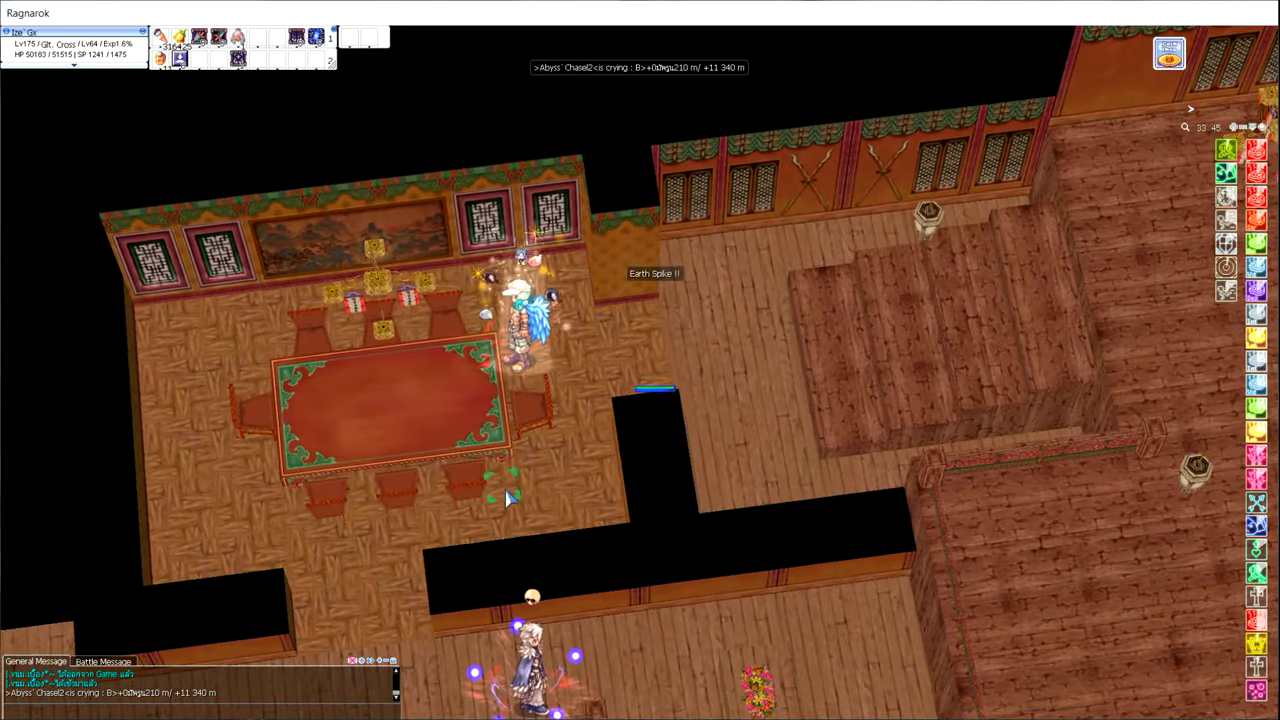
pyautogui.click(500, 498)
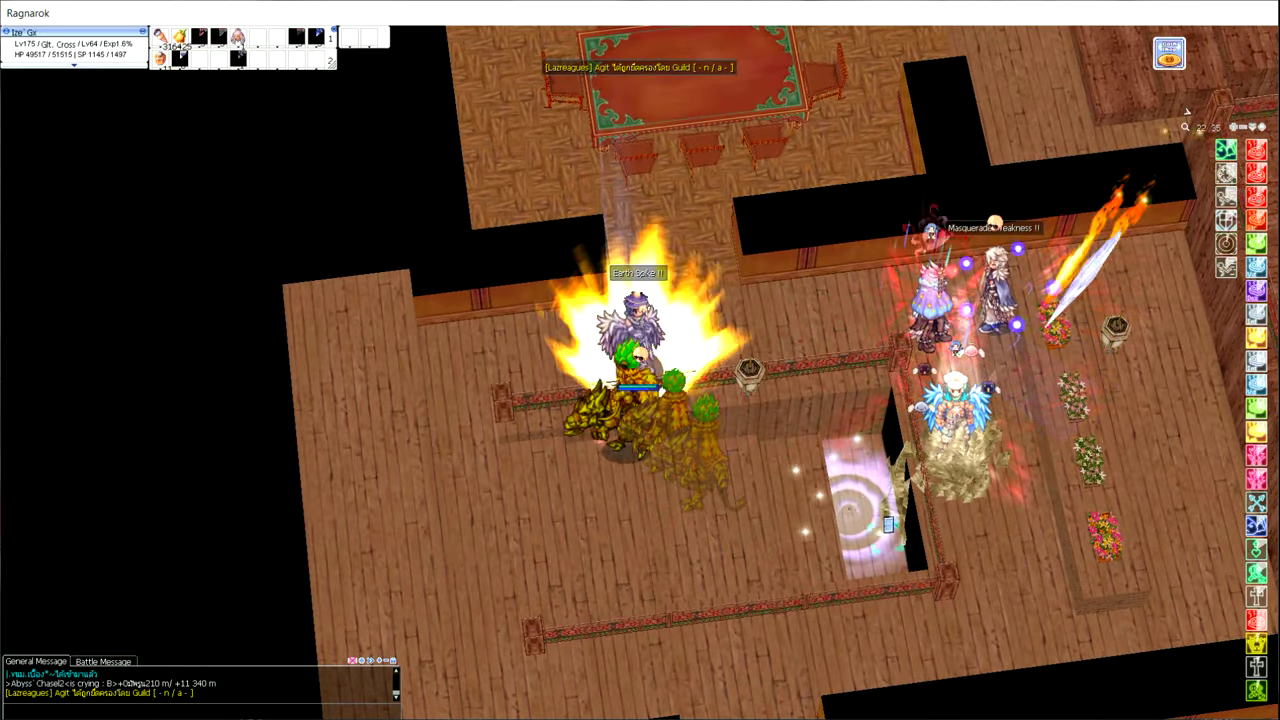
pyautogui.click(890, 195)
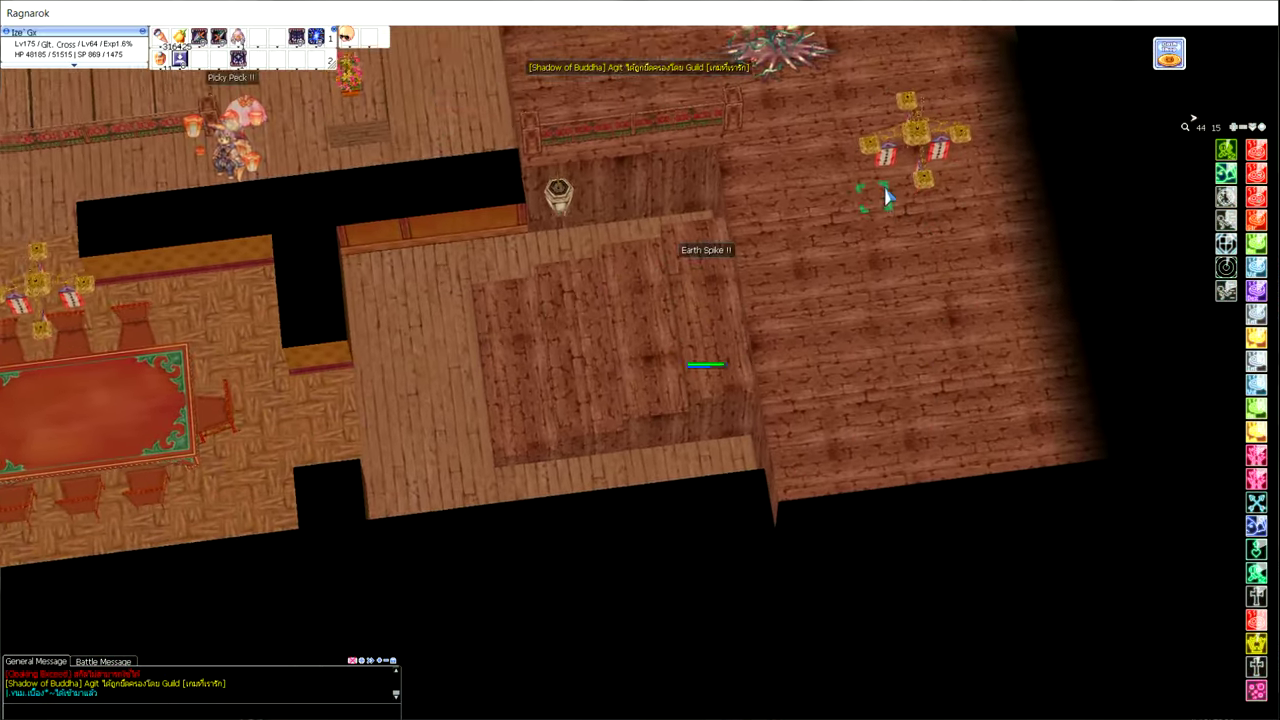
pyautogui.click(890, 195)
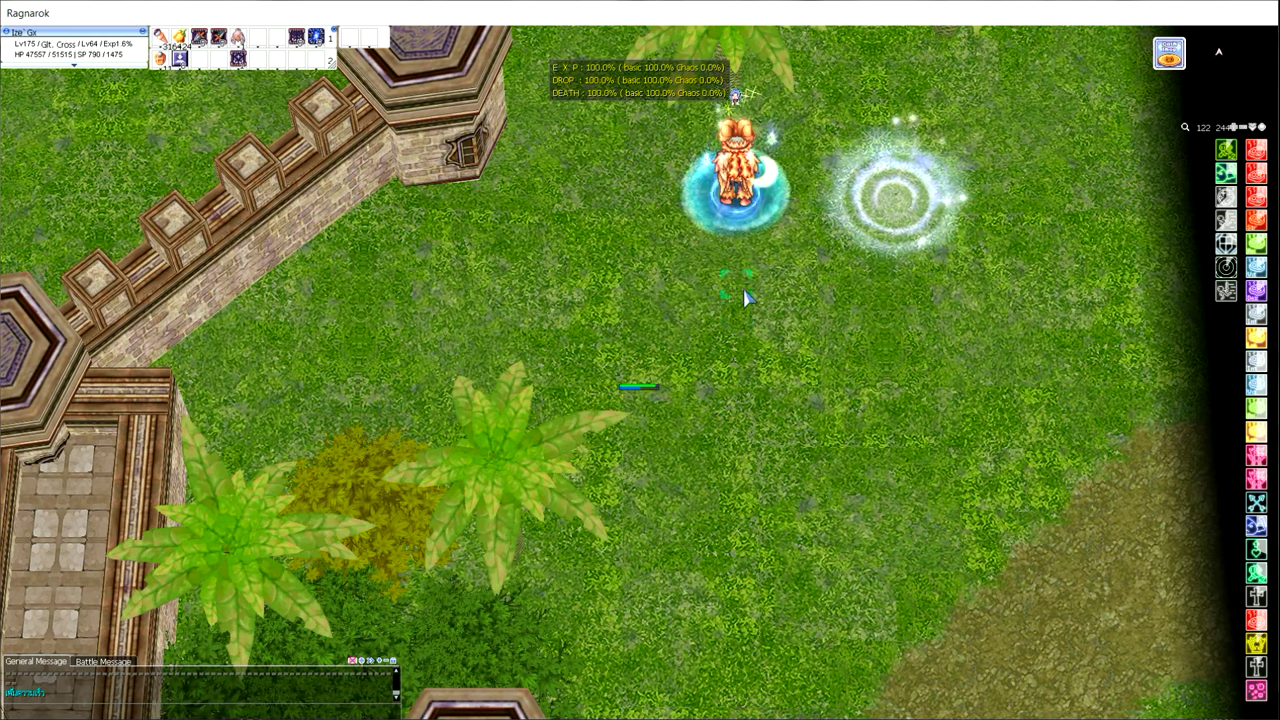
# Move south-west, down into the lower courtyard, and on toward the garden below.
pyautogui.click(588, 282)
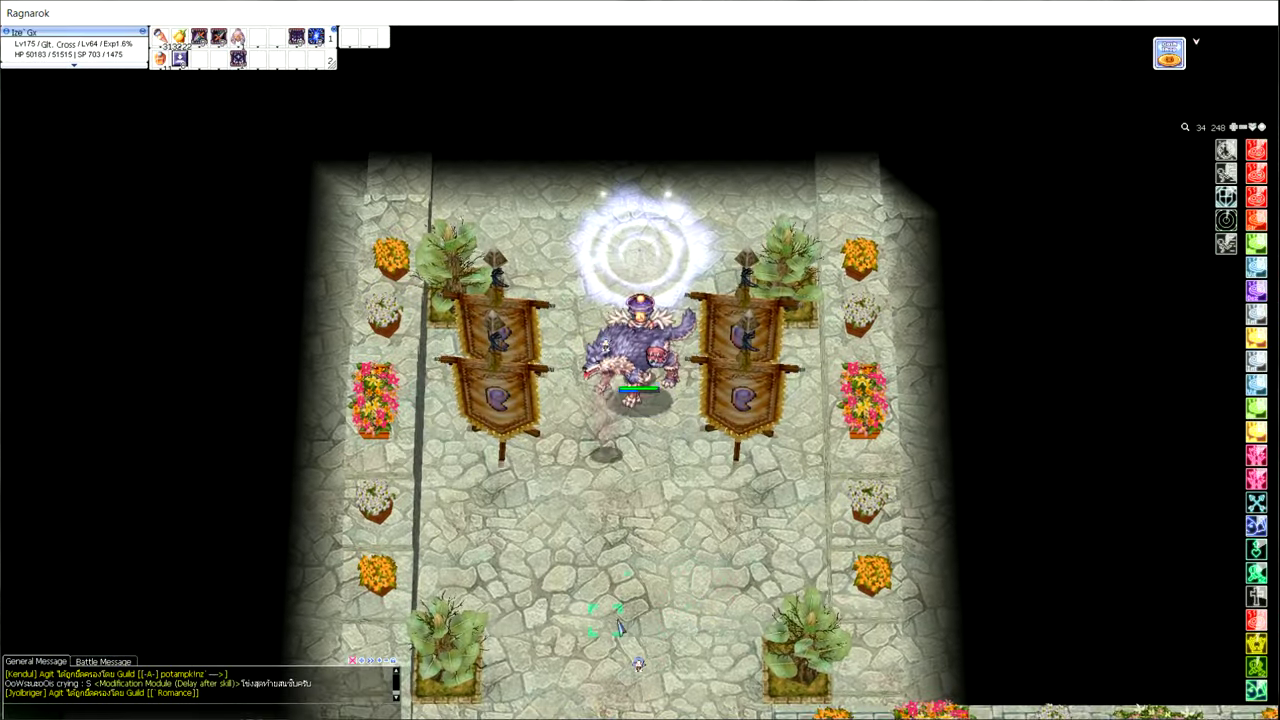
pyautogui.click(617, 625)
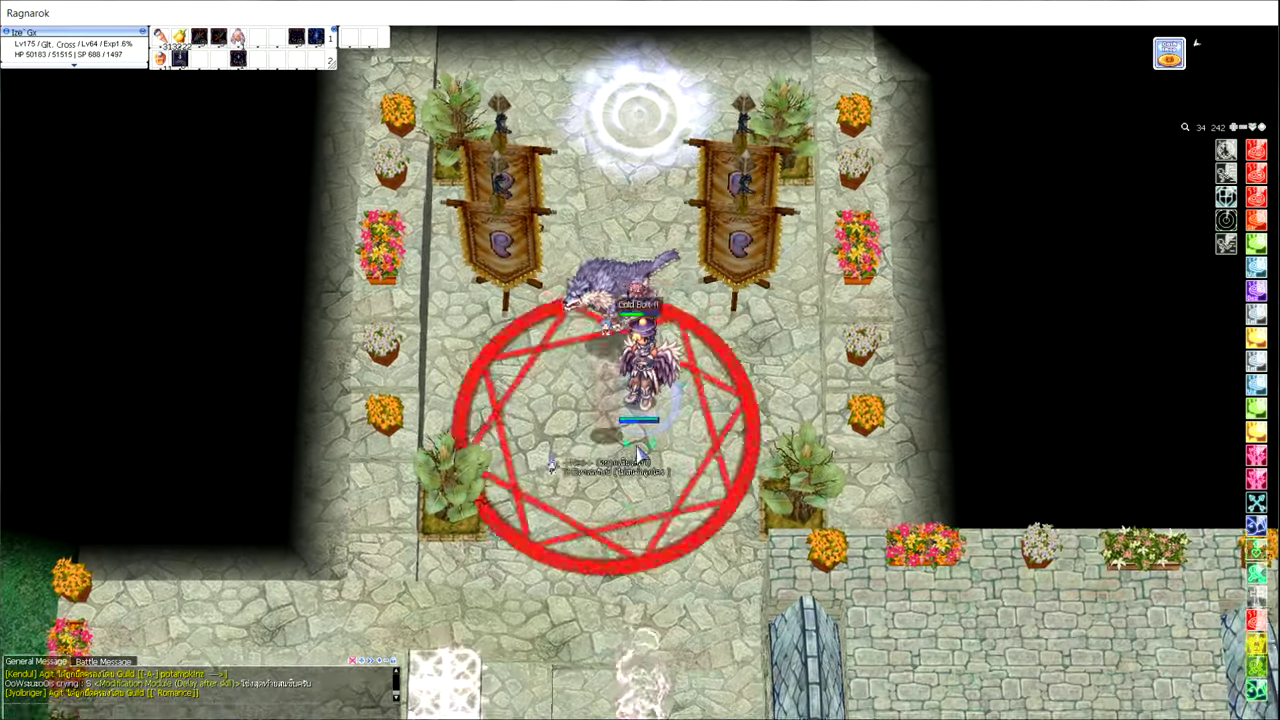
pyautogui.click(248, 468)
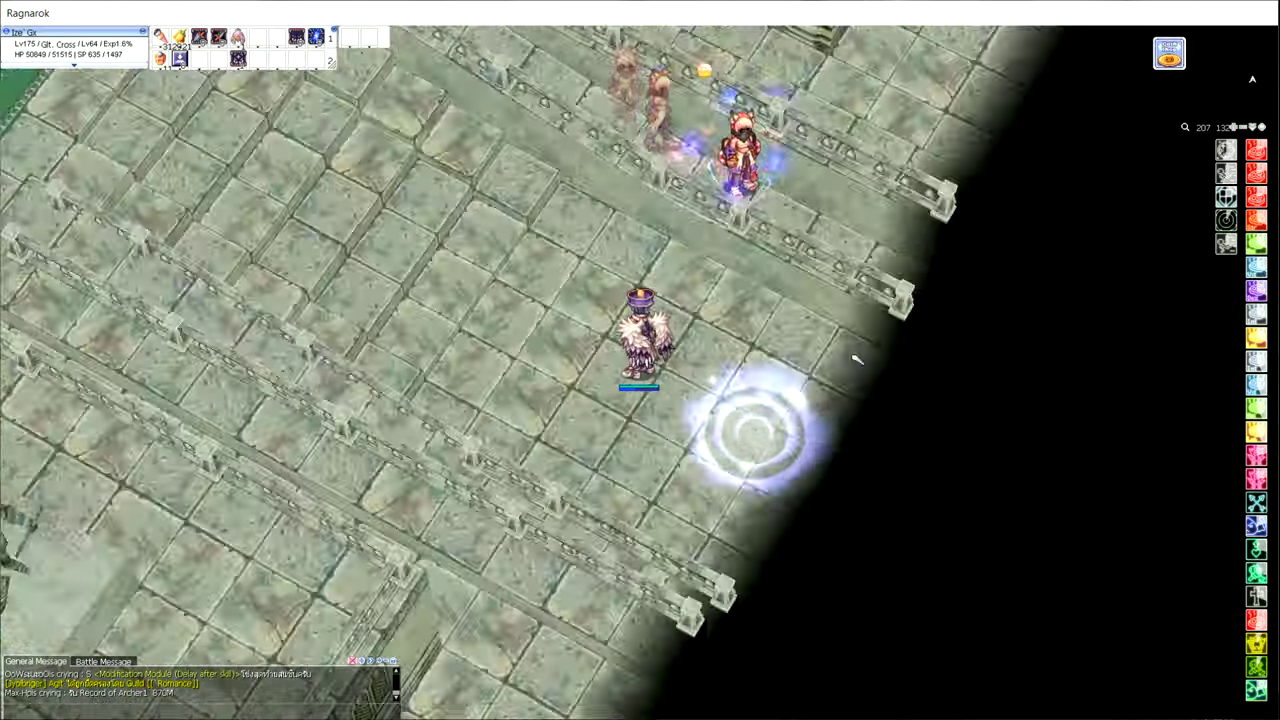
# Bring up another player's actions list during the fight.
pyautogui.rightClick(855, 358)
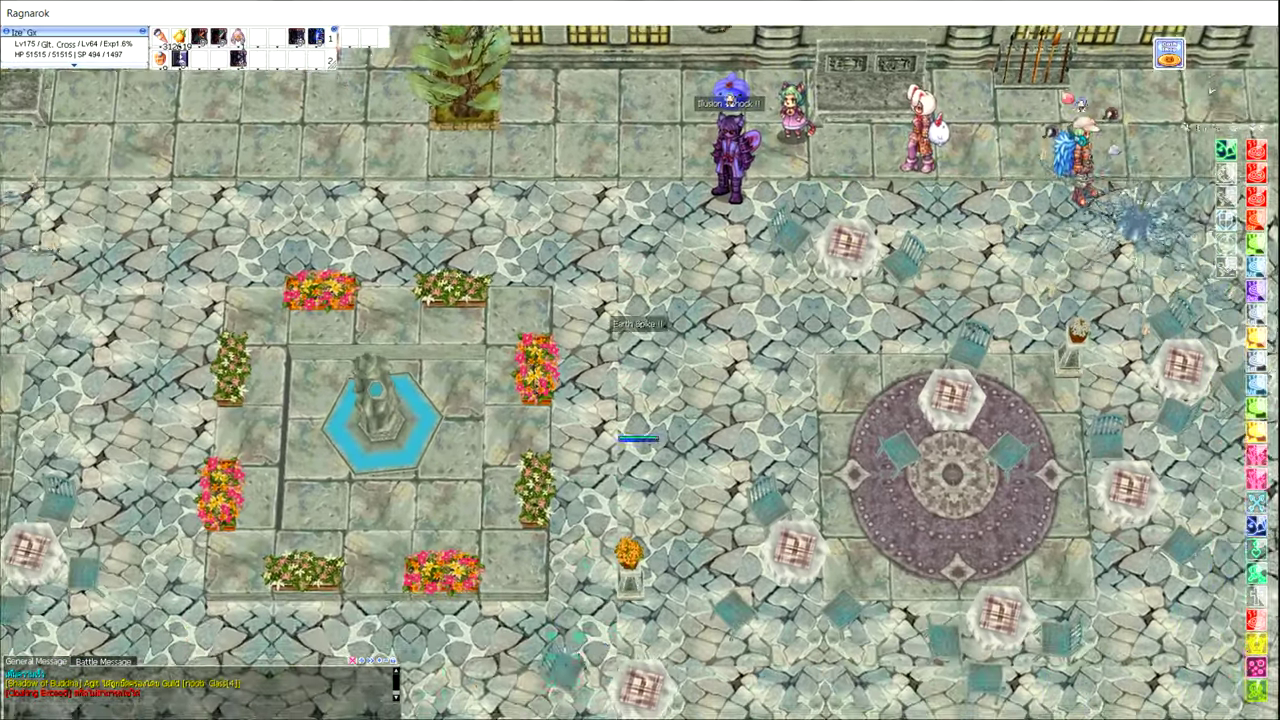
# Go down through the fountain plaza, then up-right toward the glowing circle.
pyautogui.click(665, 513)
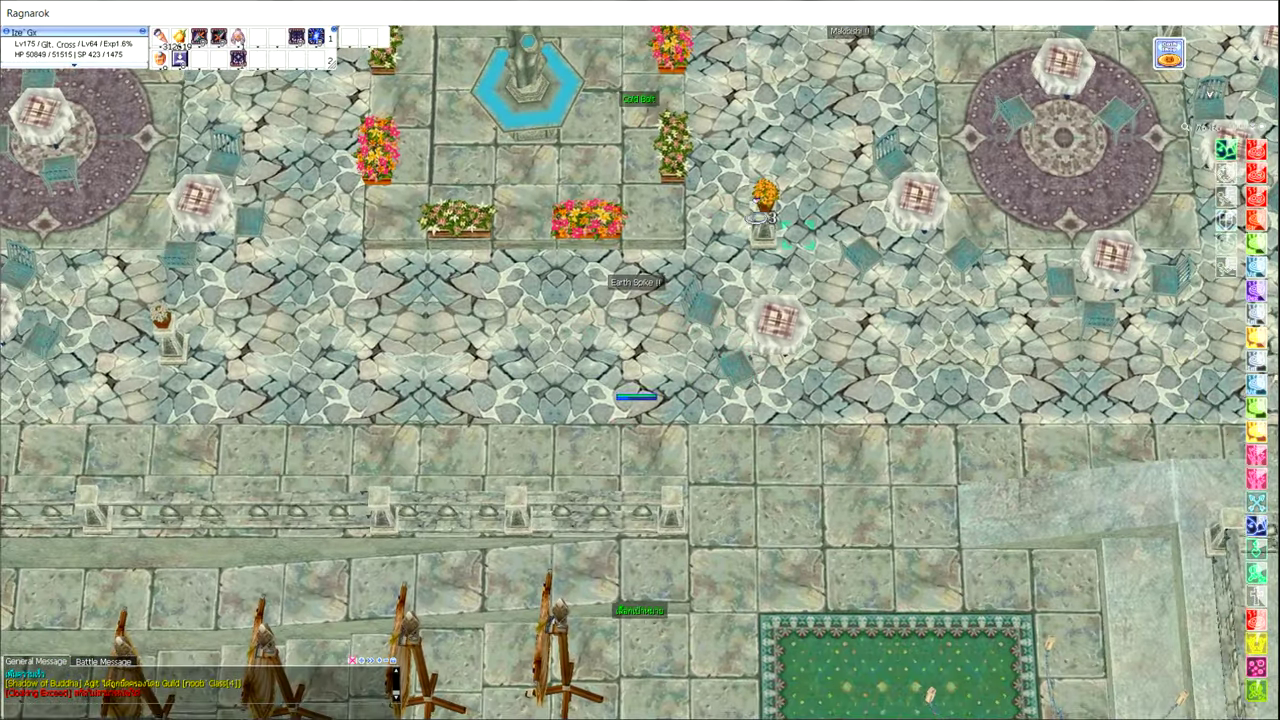
pyautogui.click(815, 225)
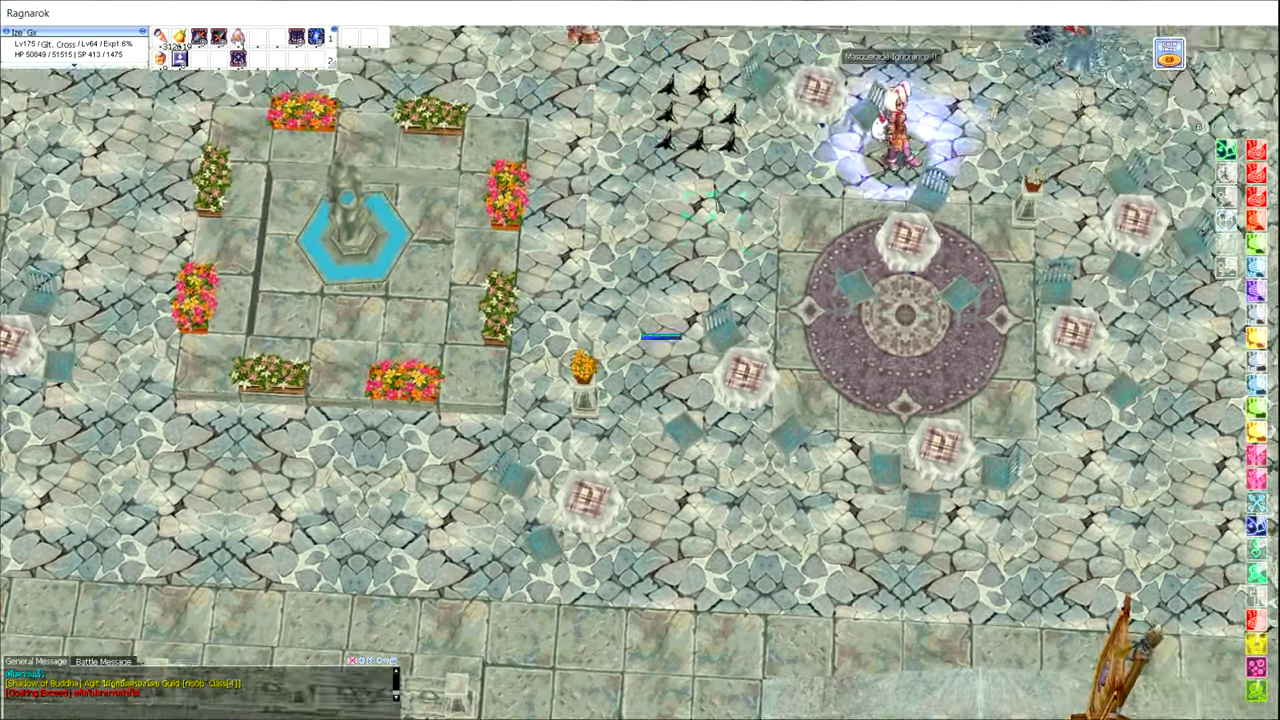
pyautogui.click(718, 205)
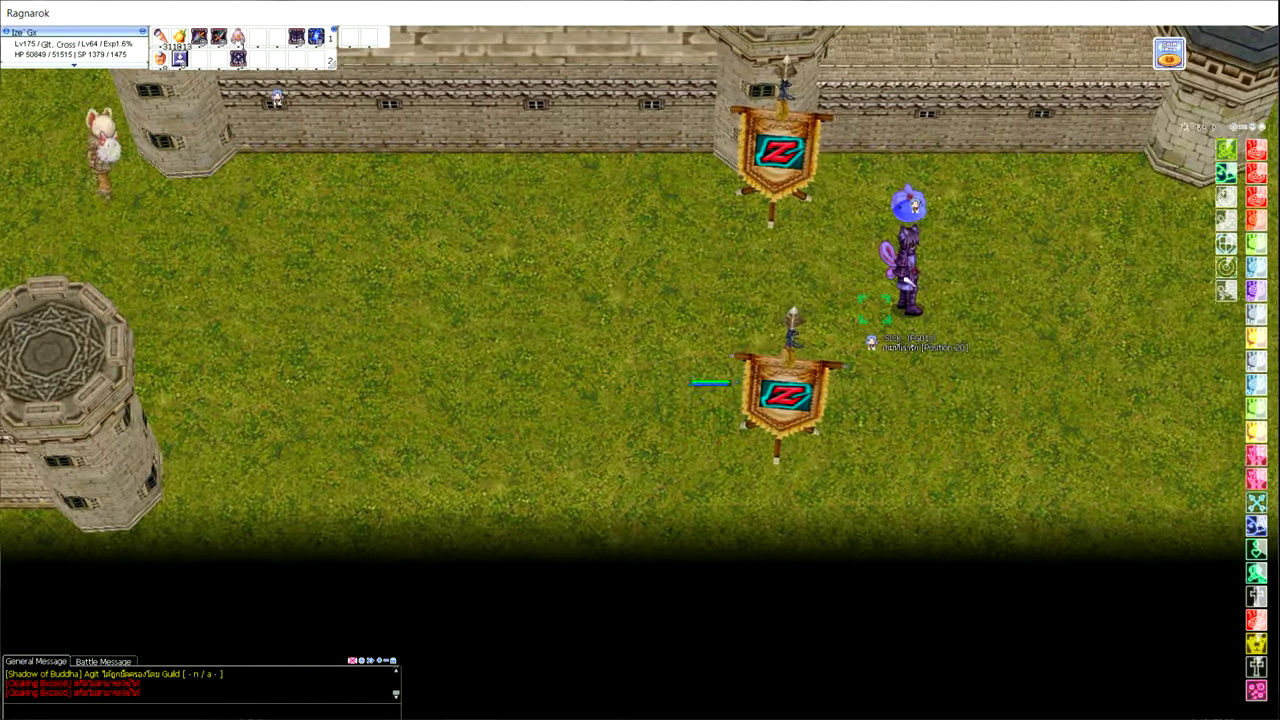
# Walk right across the Z-banner grass, then north past the towers into the furnished room.
pyautogui.click(985, 388)
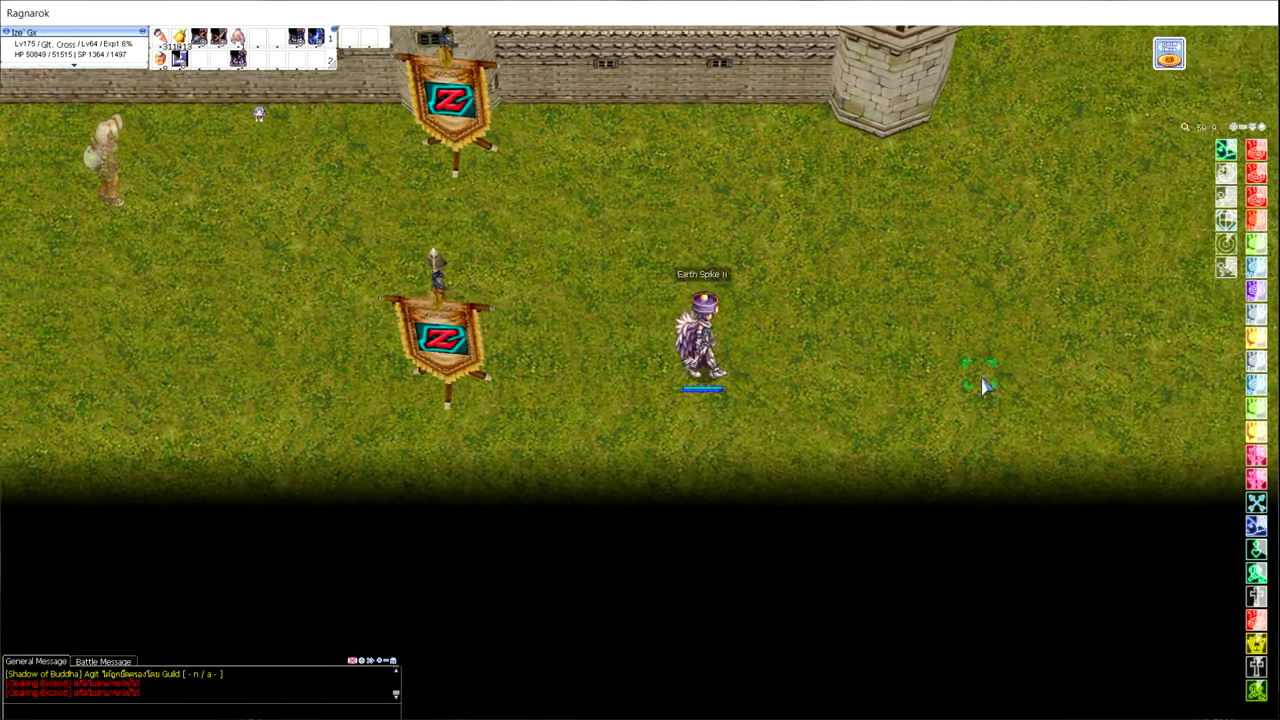
pyautogui.click(985, 300)
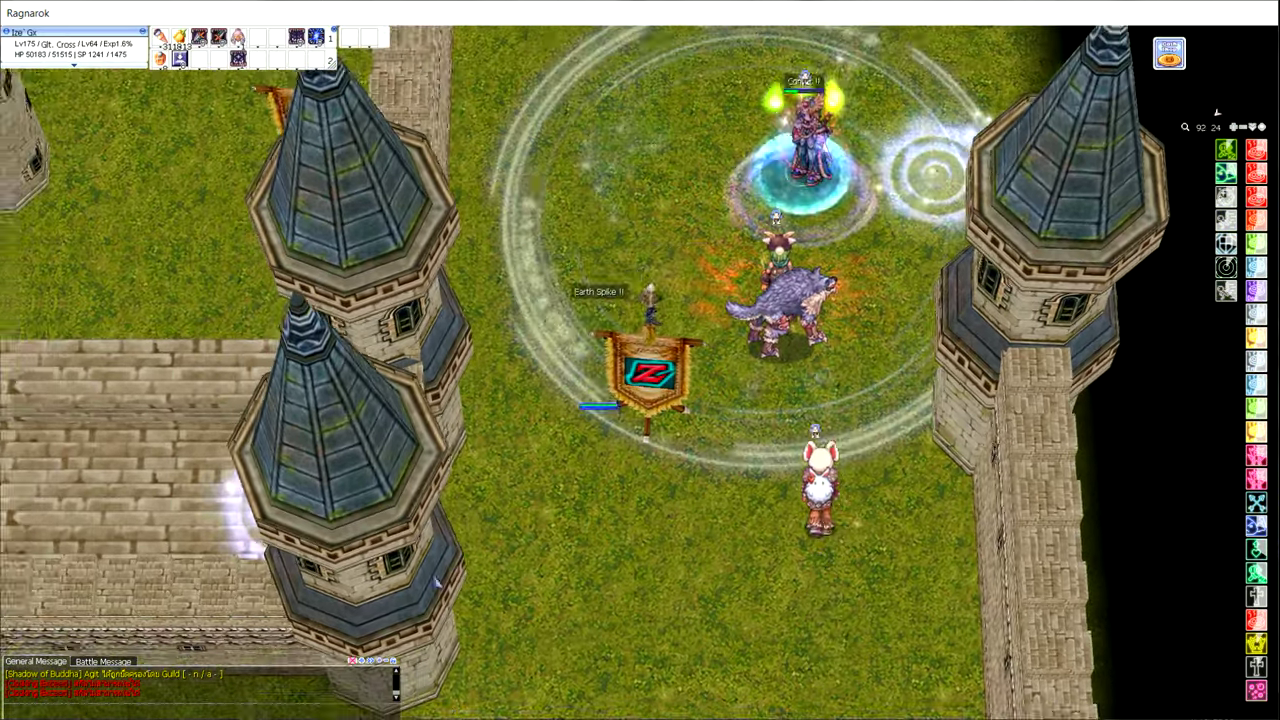
pyautogui.click(520, 640)
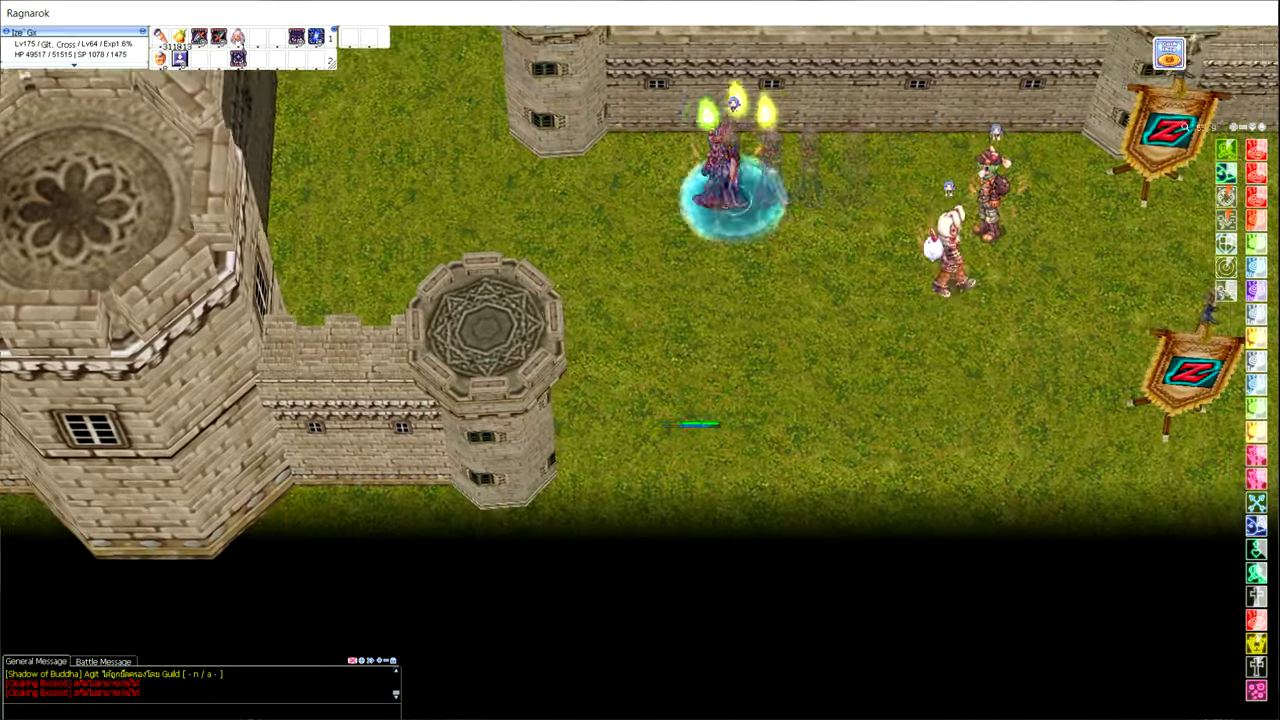
pyautogui.click(537, 175)
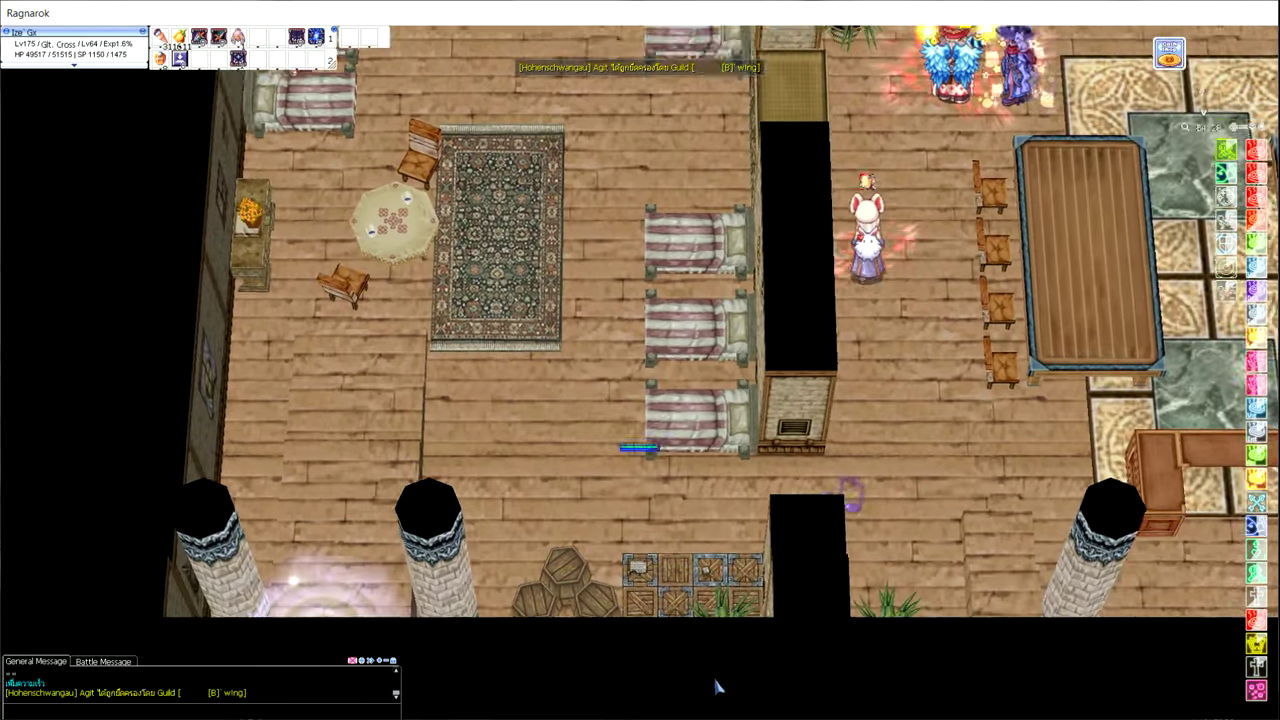
# Cross the dining hall down-left and enter the glowing warp portals to the castle-wall map.
pyautogui.click(663, 280)
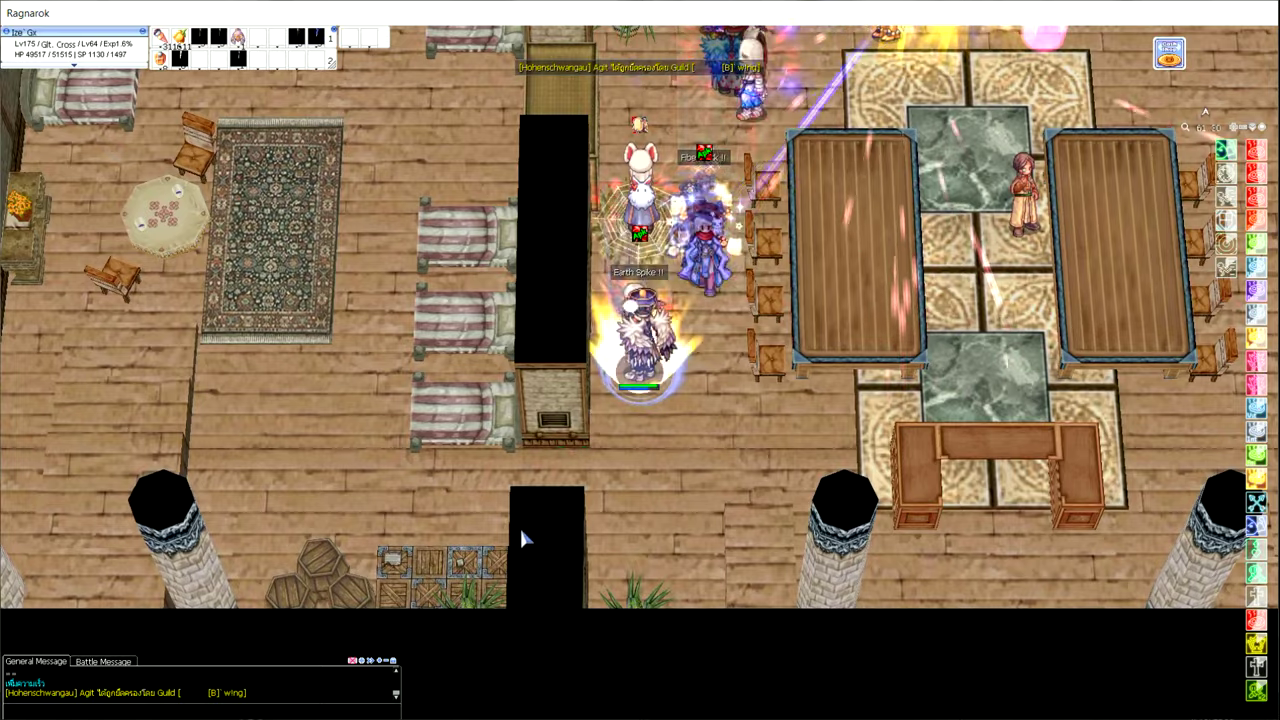
pyautogui.click(519, 540)
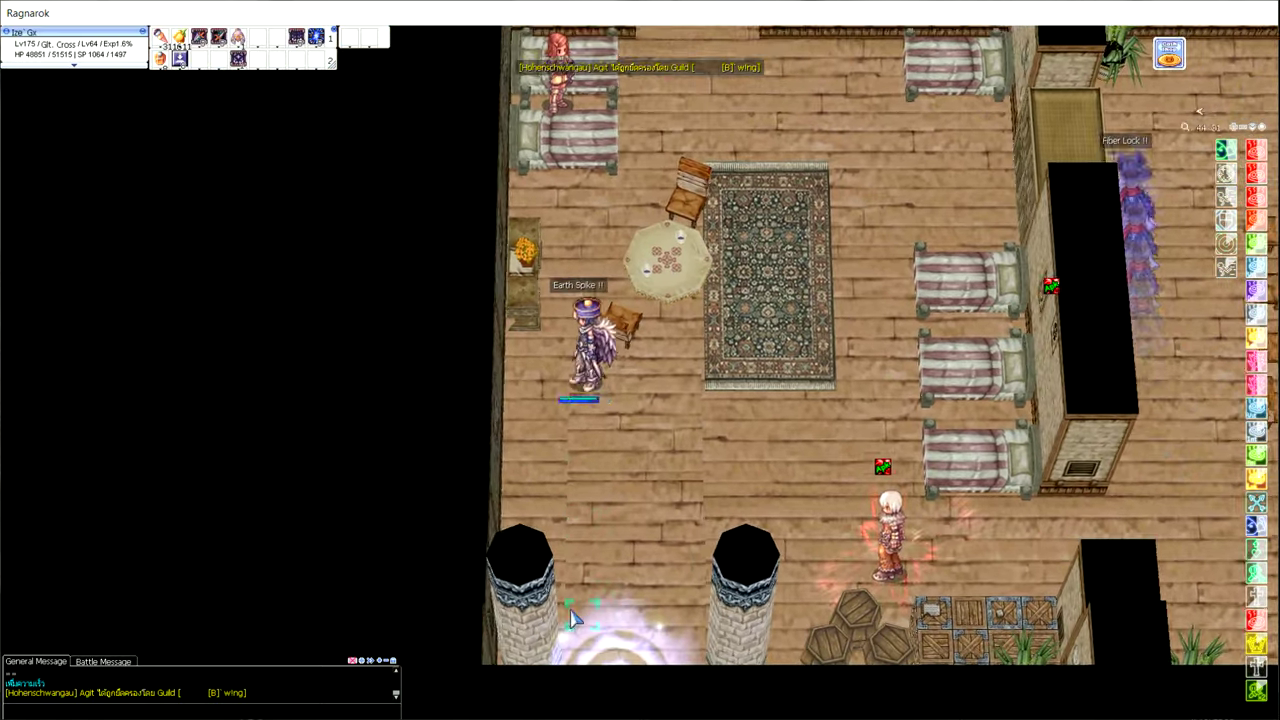
pyautogui.click(570, 615)
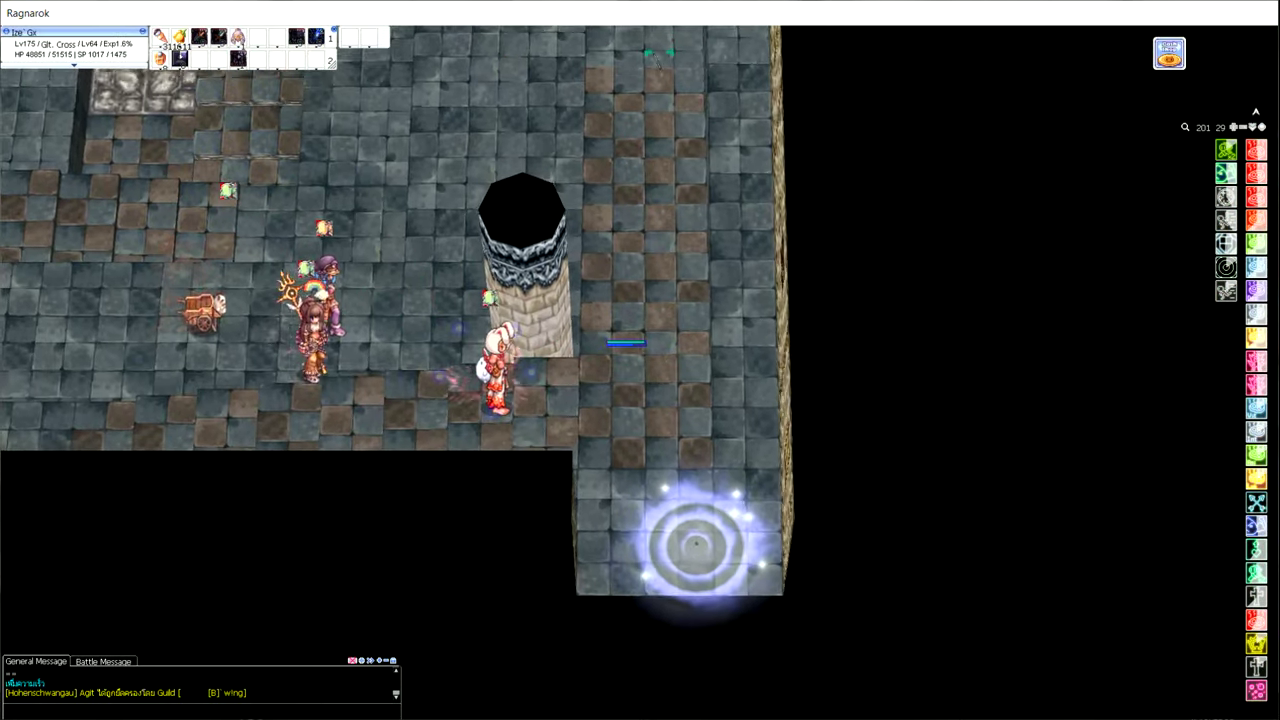
pyautogui.click(700, 540)
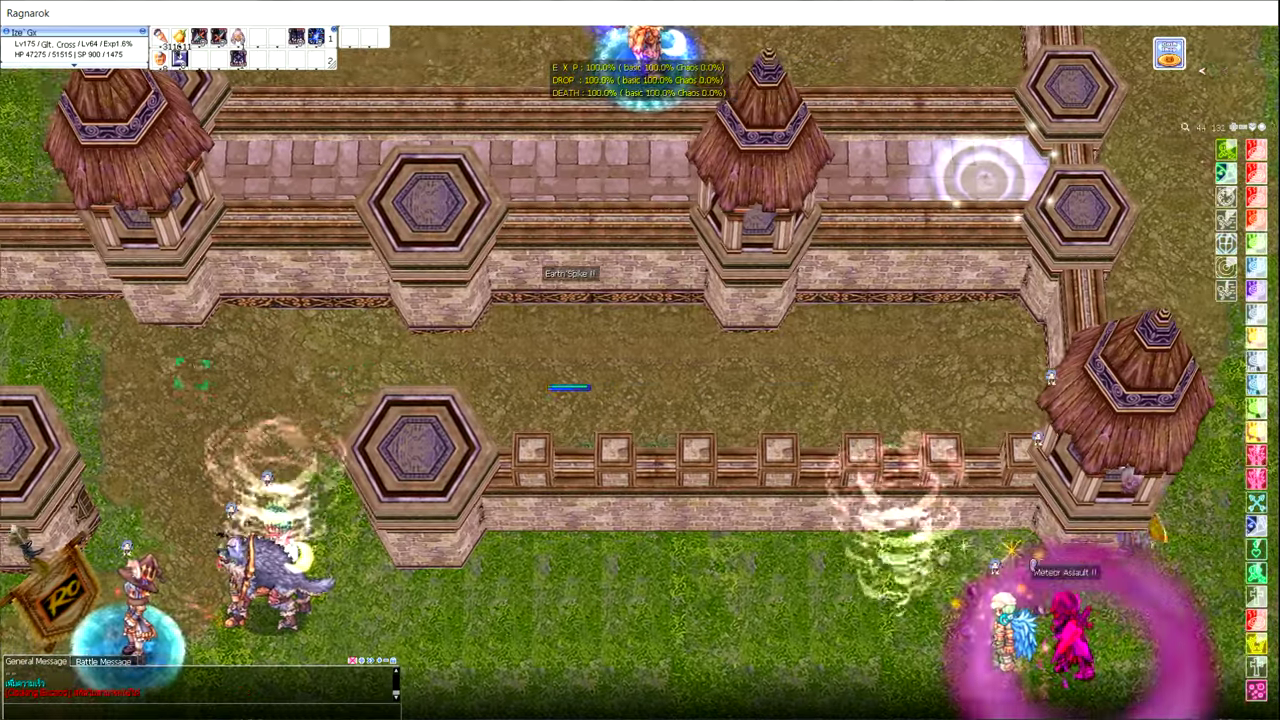
# Run around the thatched-tower walls, through the spell zone, and north into the flower courtyard.
pyautogui.click(700, 500)
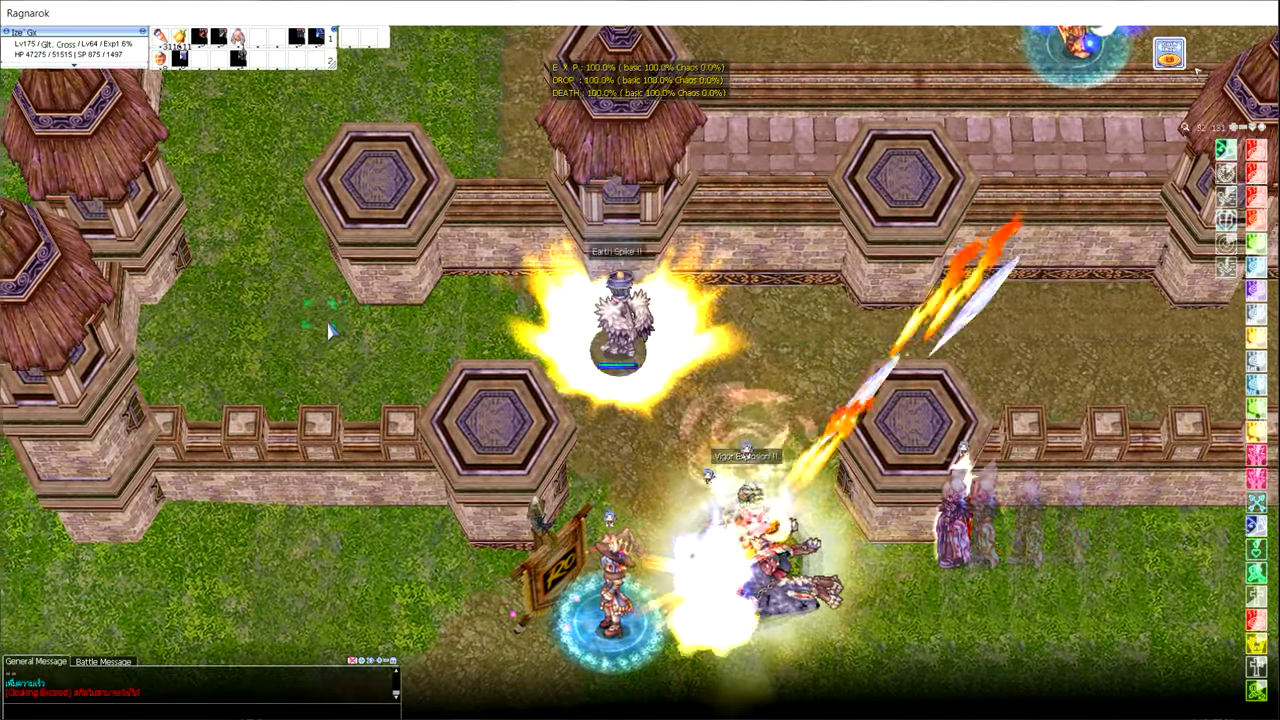
pyautogui.click(330, 332)
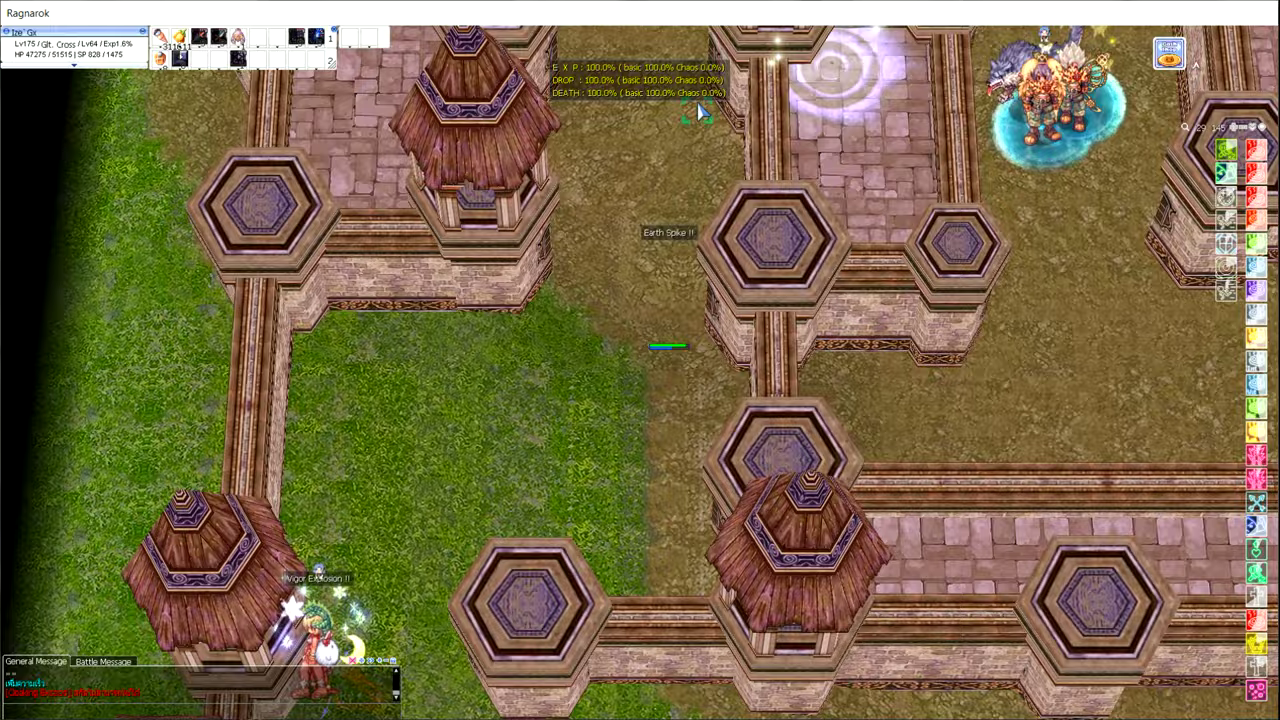
pyautogui.click(330, 340)
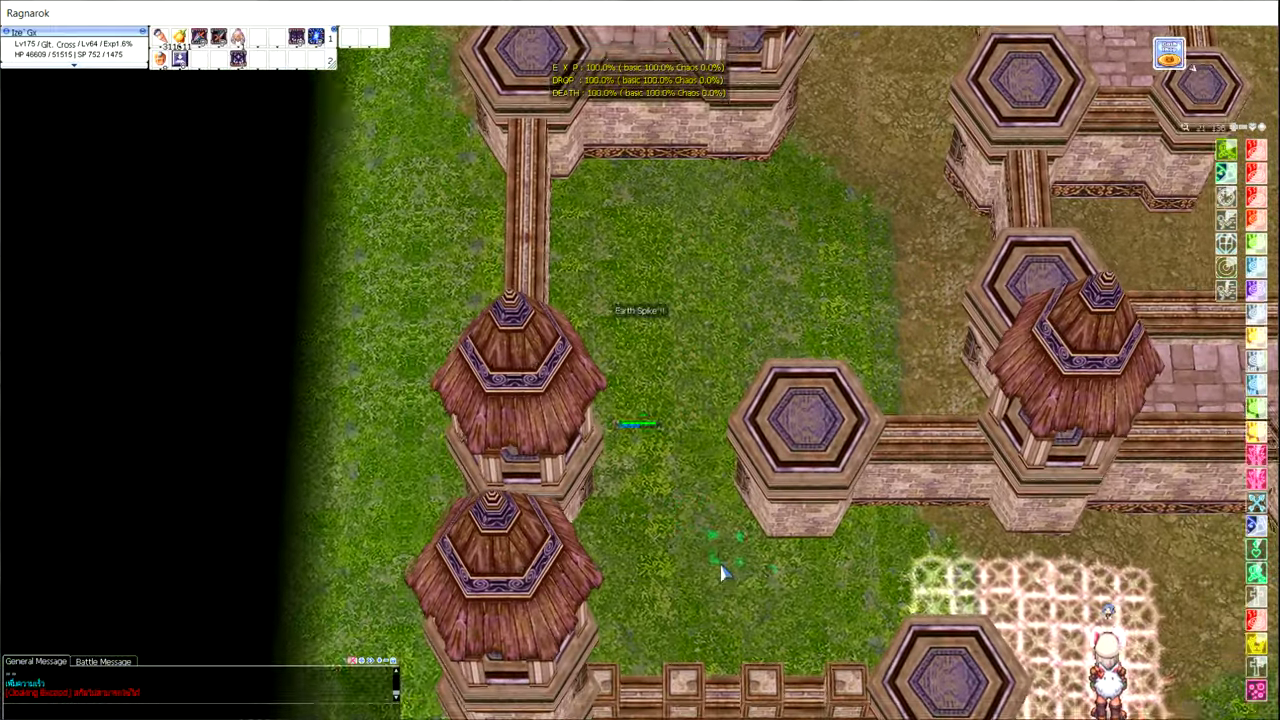
pyautogui.click(722, 572)
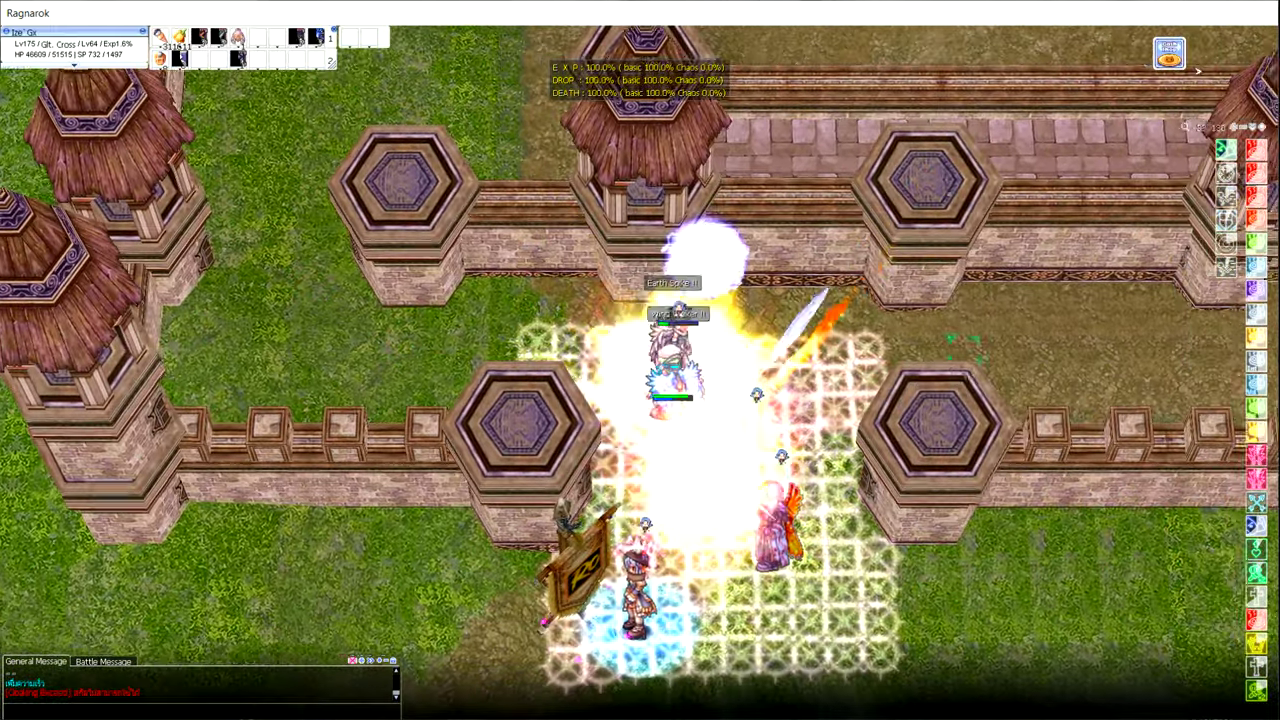
pyautogui.click(980, 180)
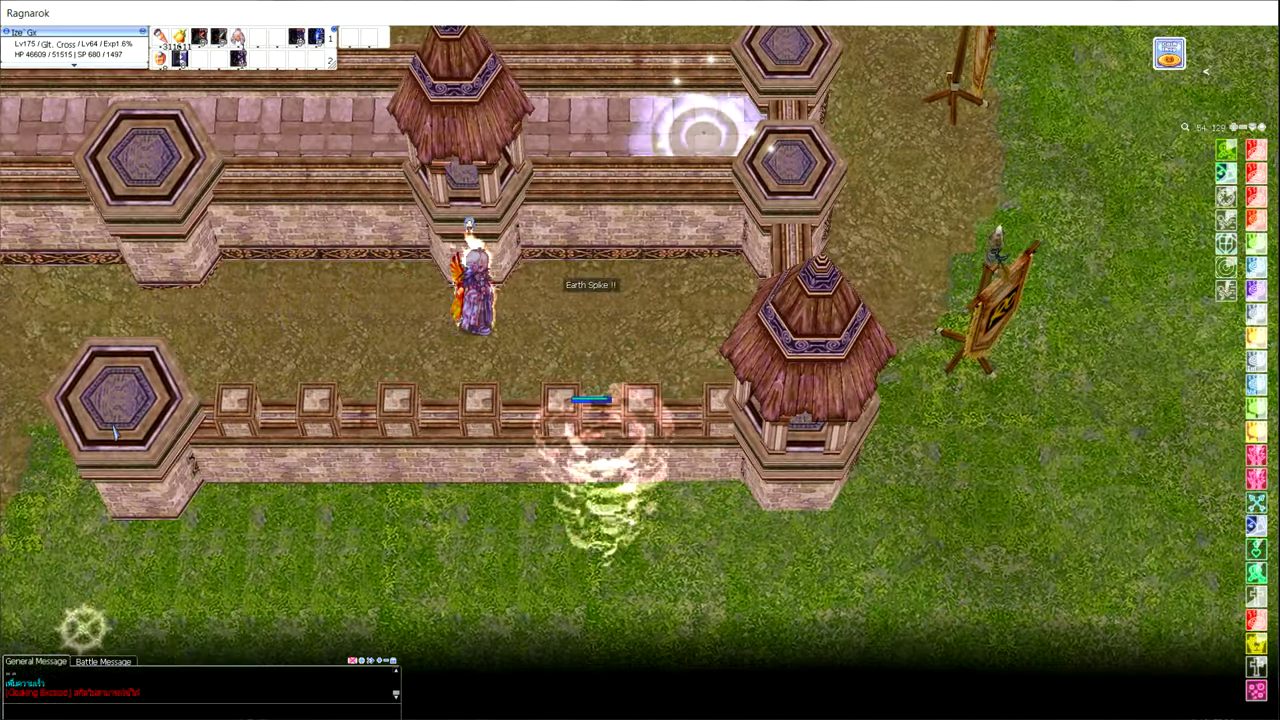
pyautogui.click(330, 300)
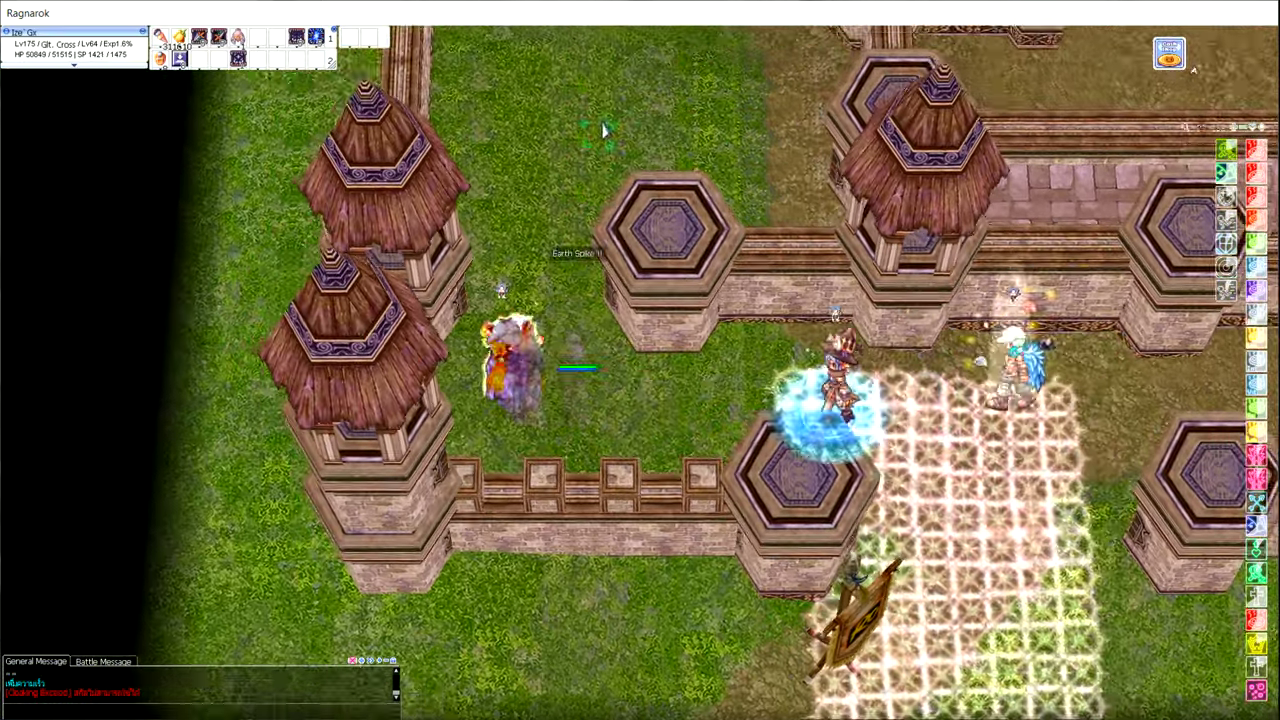
pyautogui.click(605, 130)
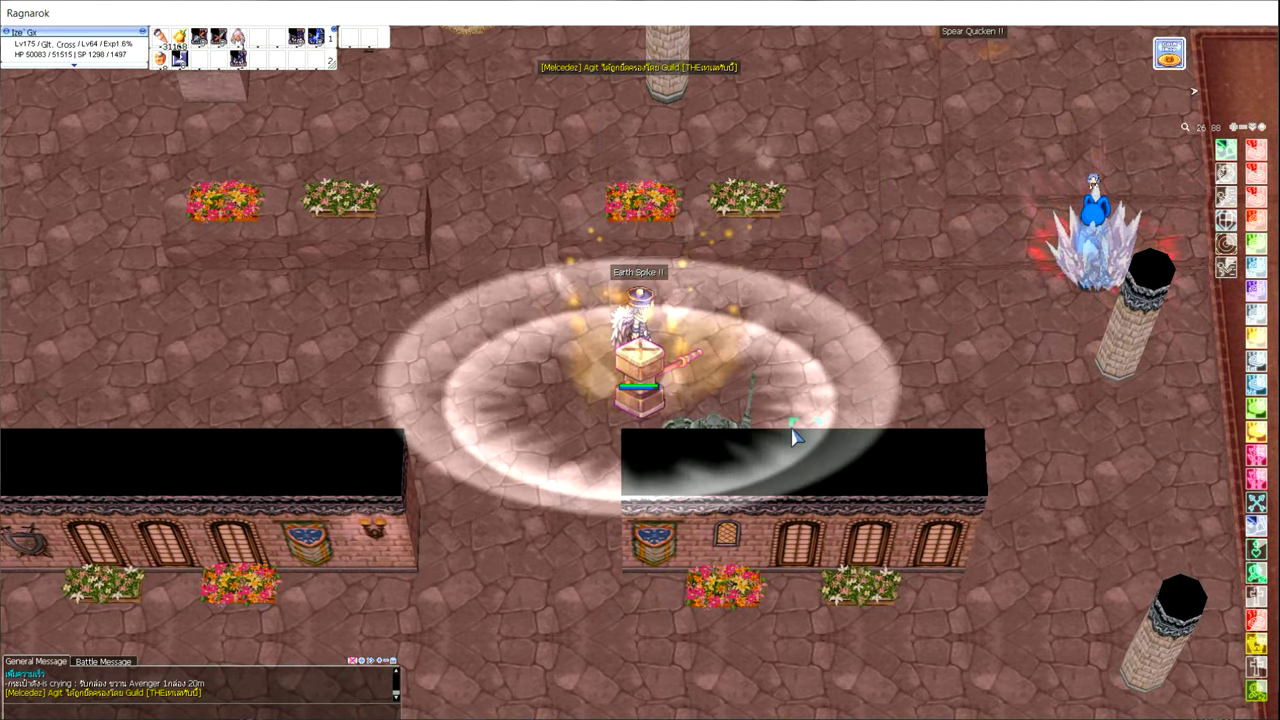
# Cross the cobbled plaza past the red carpet toward the banners and raised stone ramps.
pyautogui.click(983, 287)
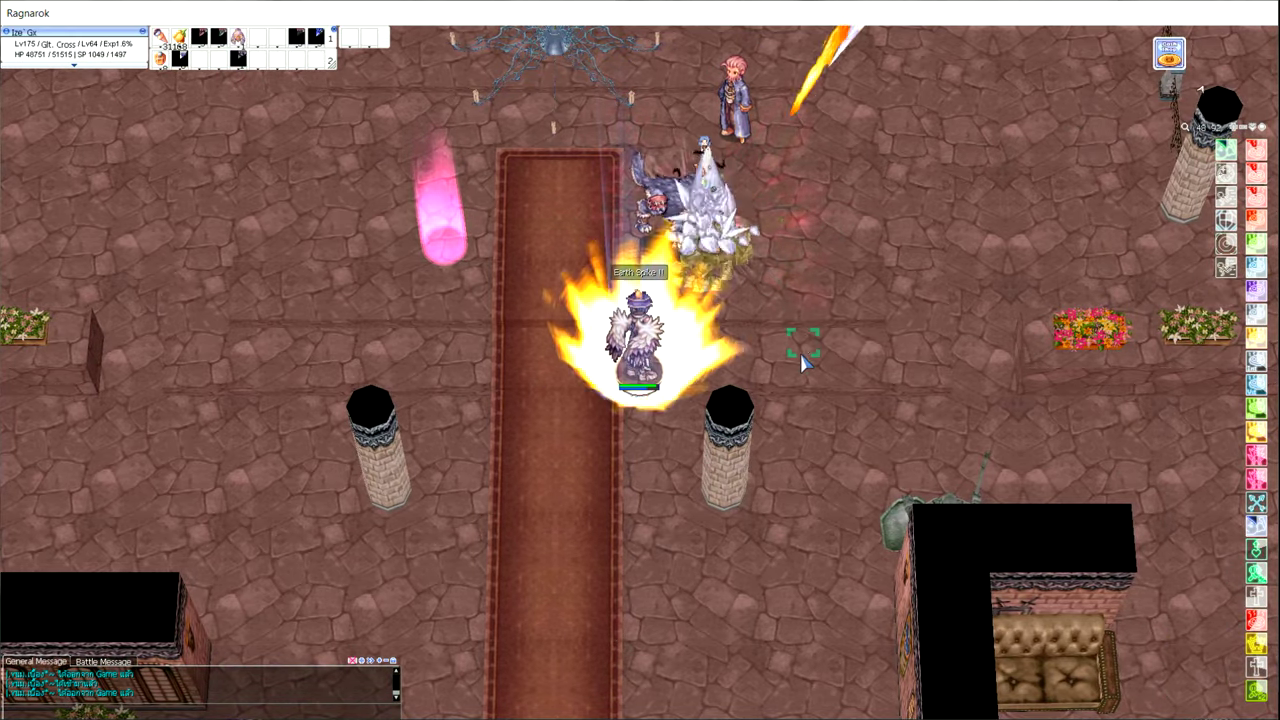
pyautogui.click(805, 363)
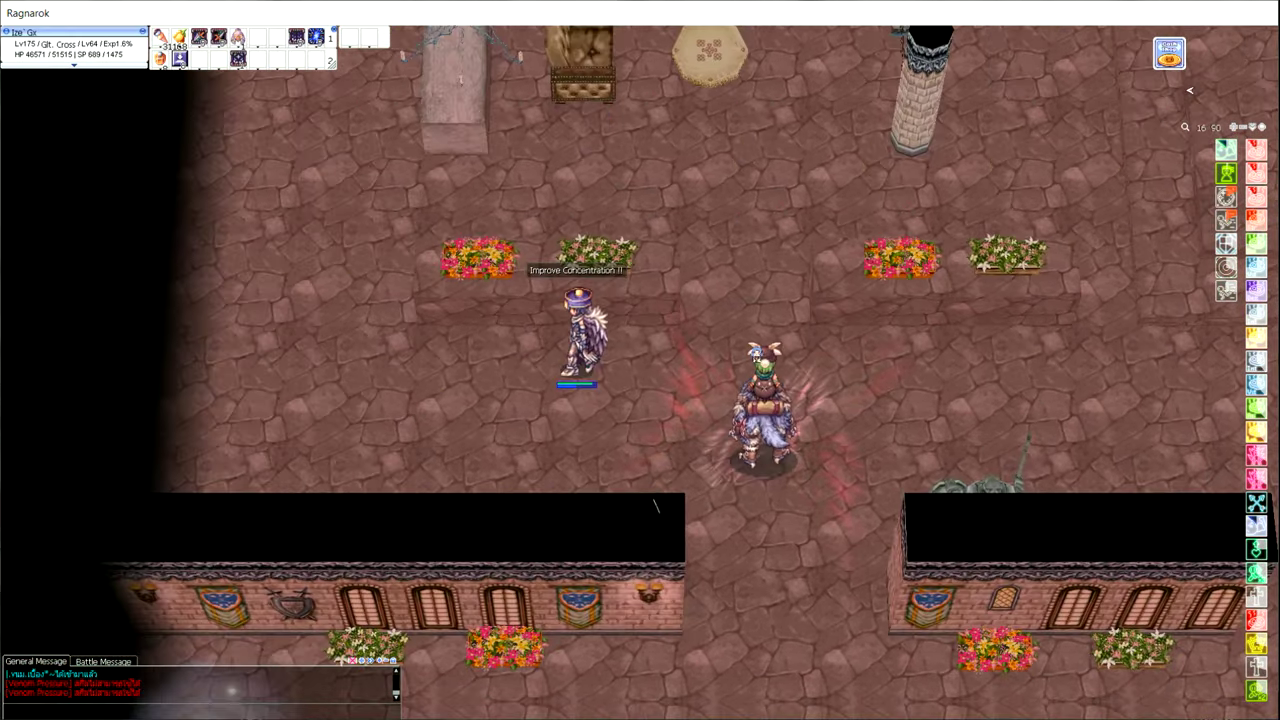
pyautogui.click(800, 340)
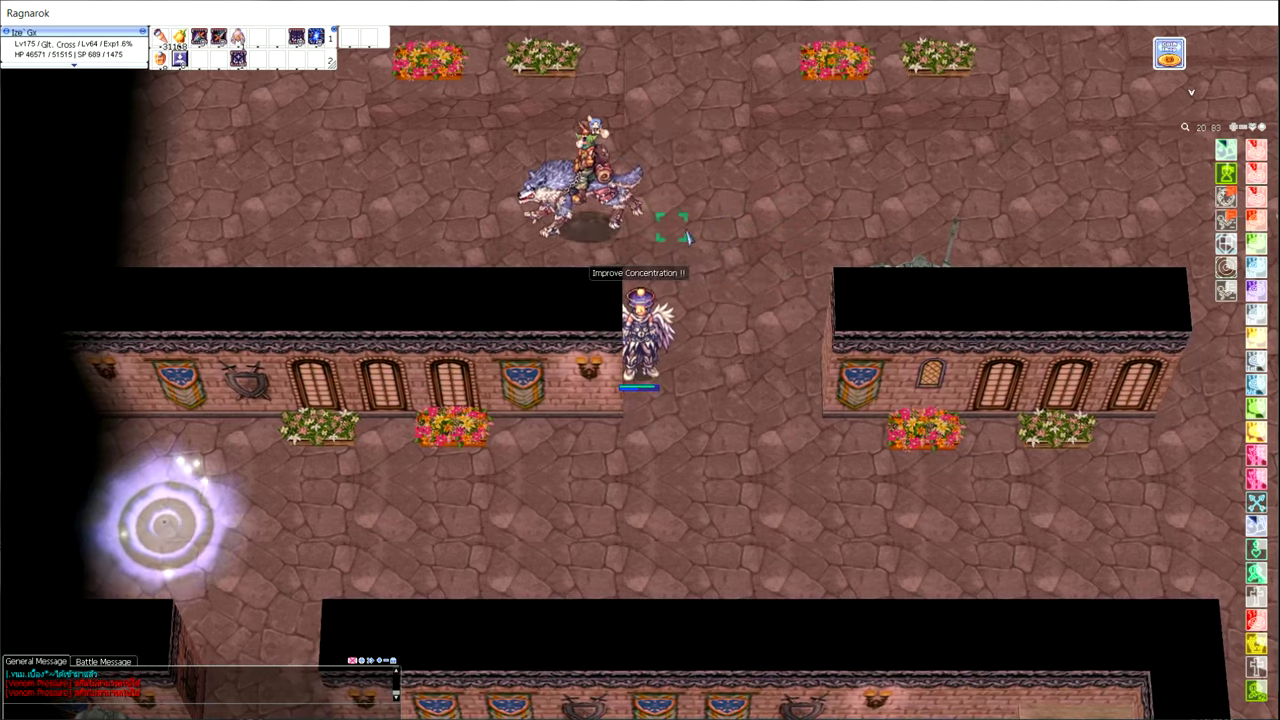
pyautogui.click(672, 225)
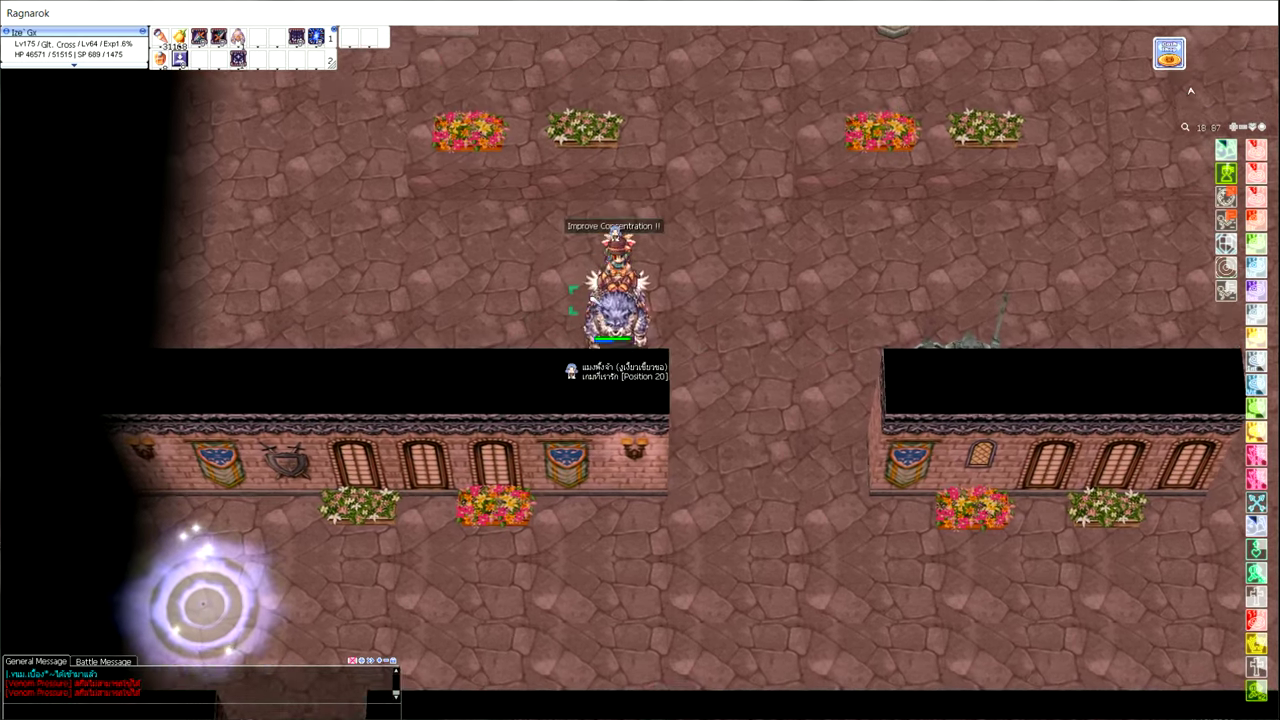
pyautogui.click(1055, 350)
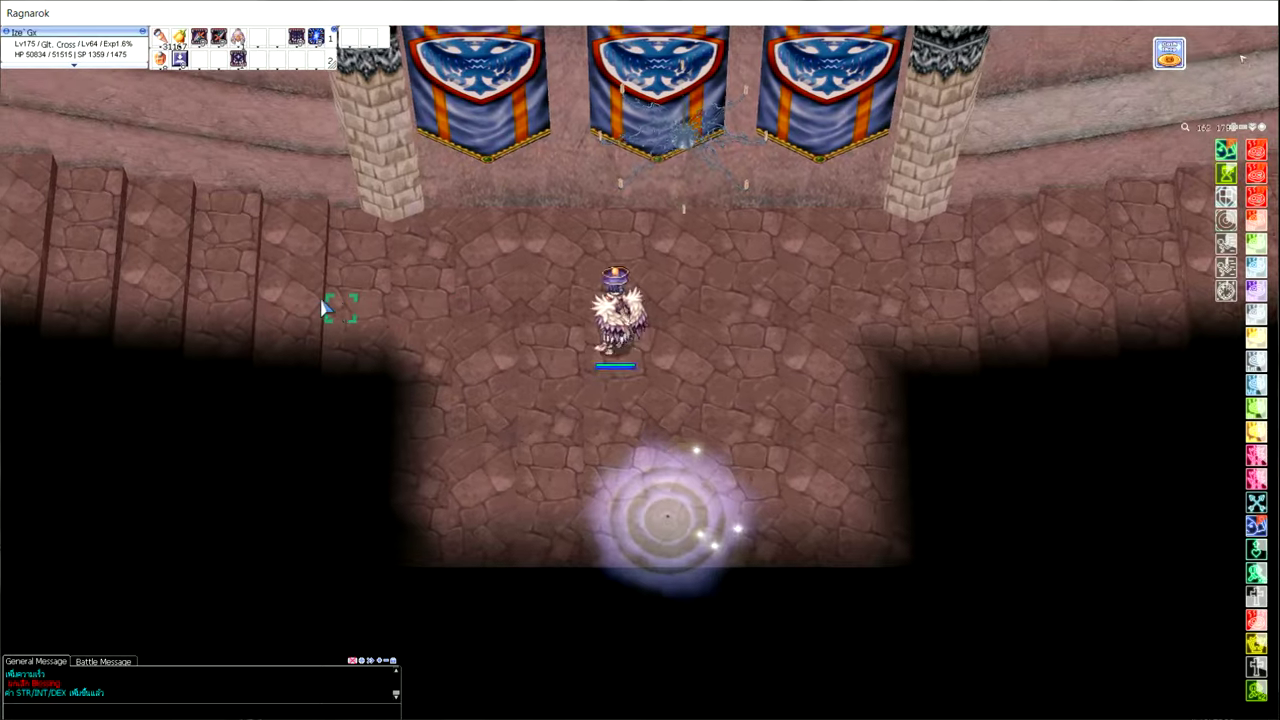
pyautogui.click(180, 290)
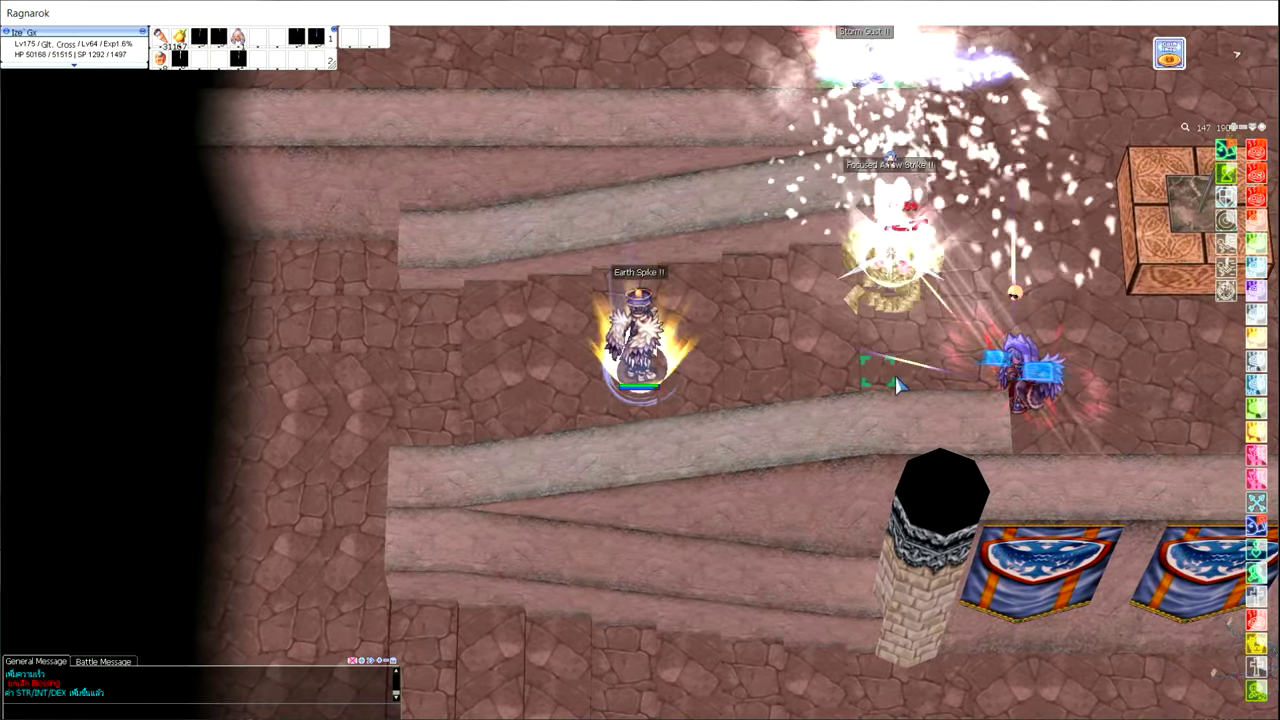
pyautogui.click(515, 325)
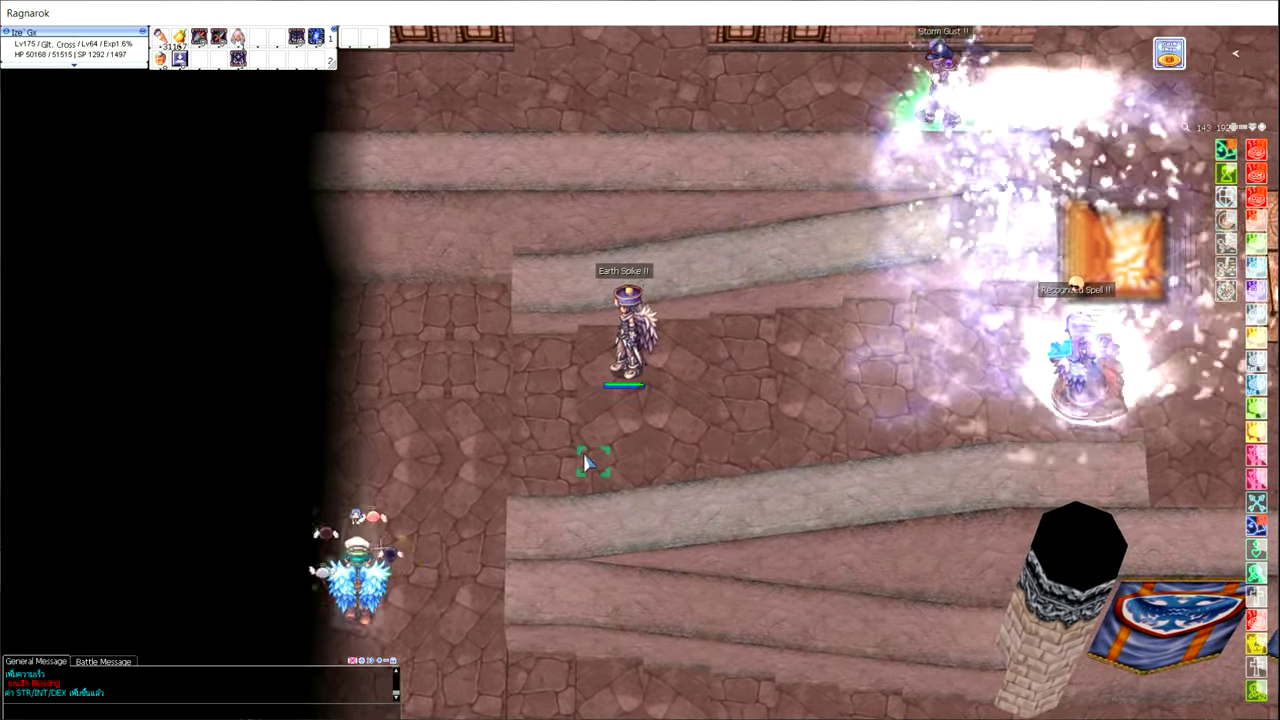
# Walk off the roof onto the plaza, then along the walkway to the walled grass corridor.
pyautogui.click(905, 490)
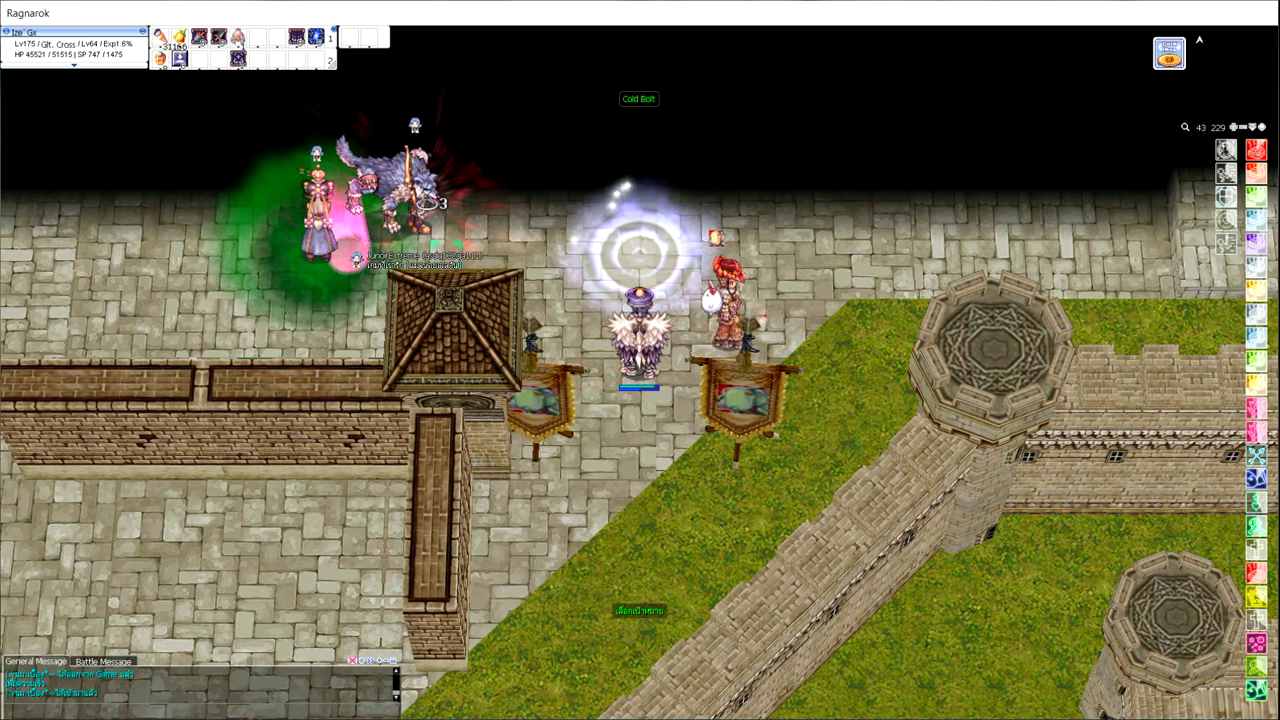
pyautogui.click(497, 408)
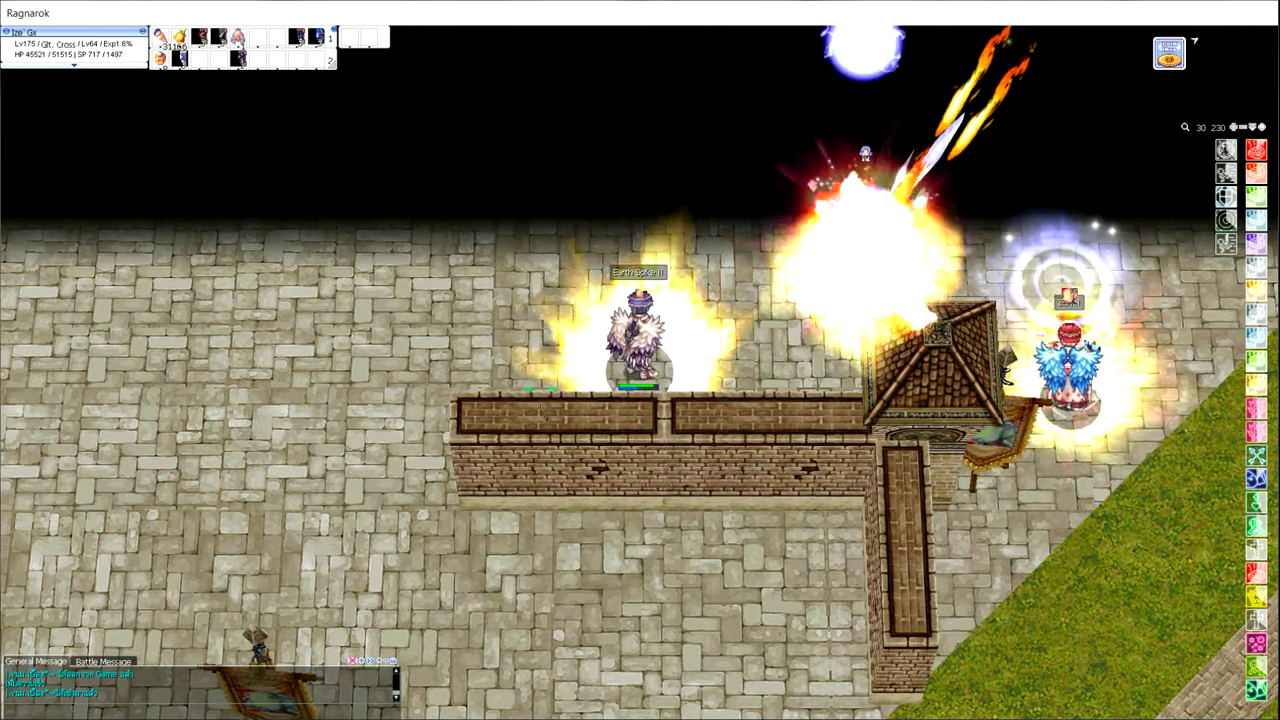
pyautogui.click(480, 570)
pyautogui.click(895, 610)
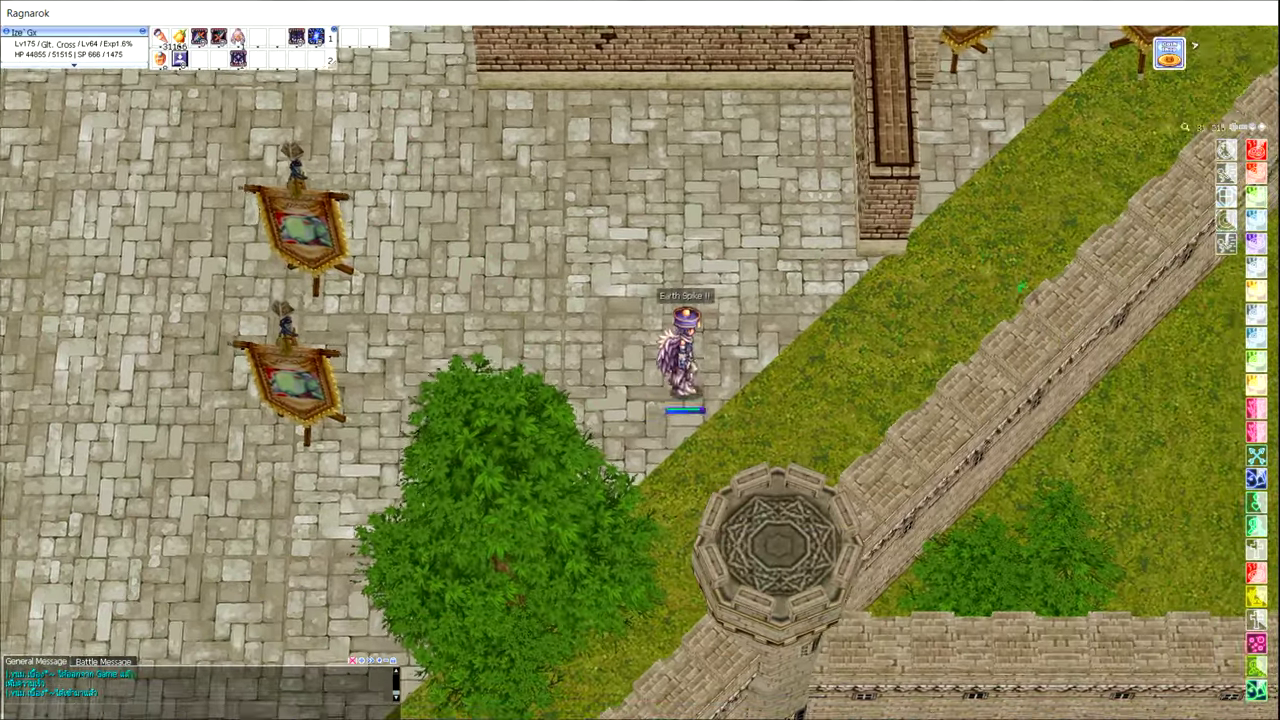
pyautogui.click(1155, 322)
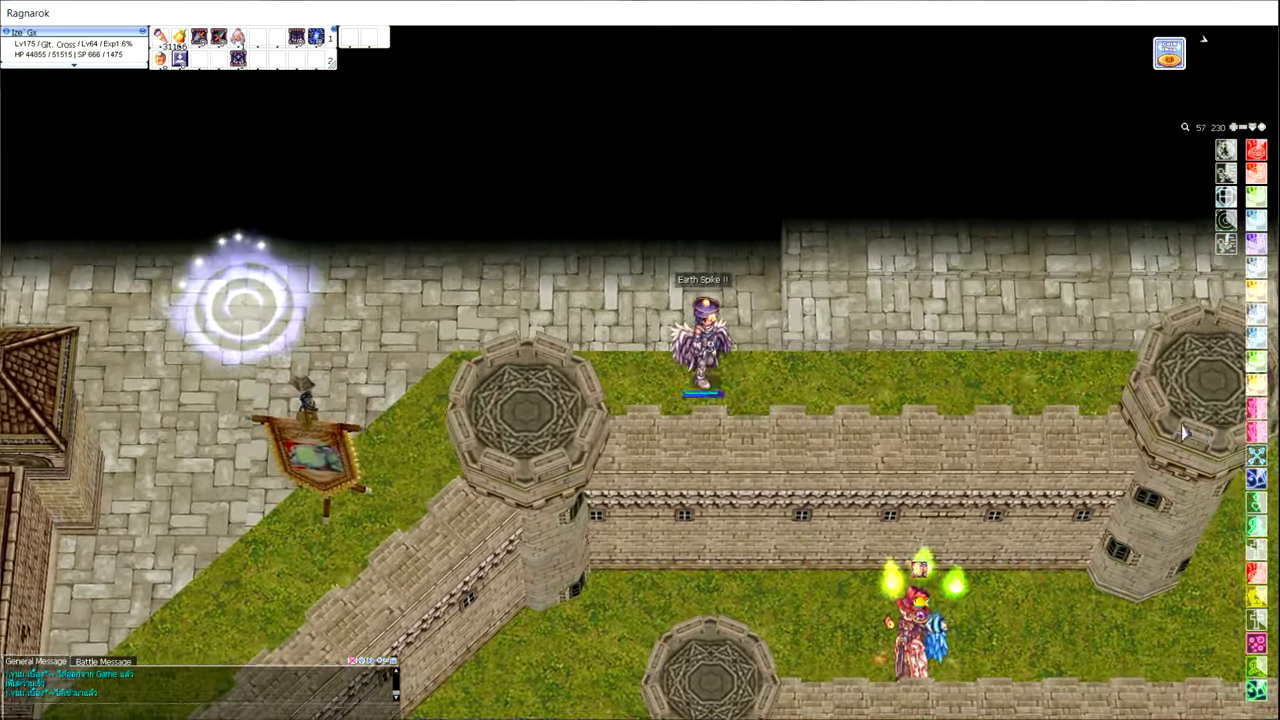
pyautogui.scroll(-5, 285, 418)
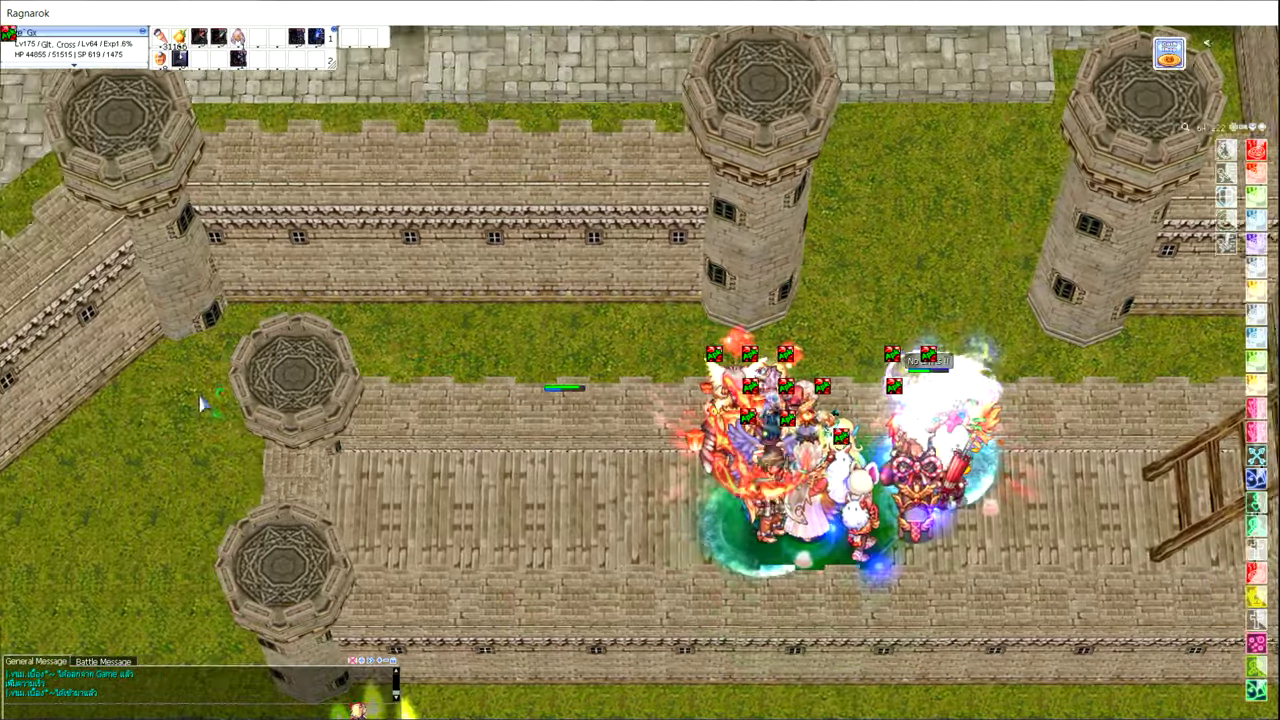
pyautogui.click(220, 125)
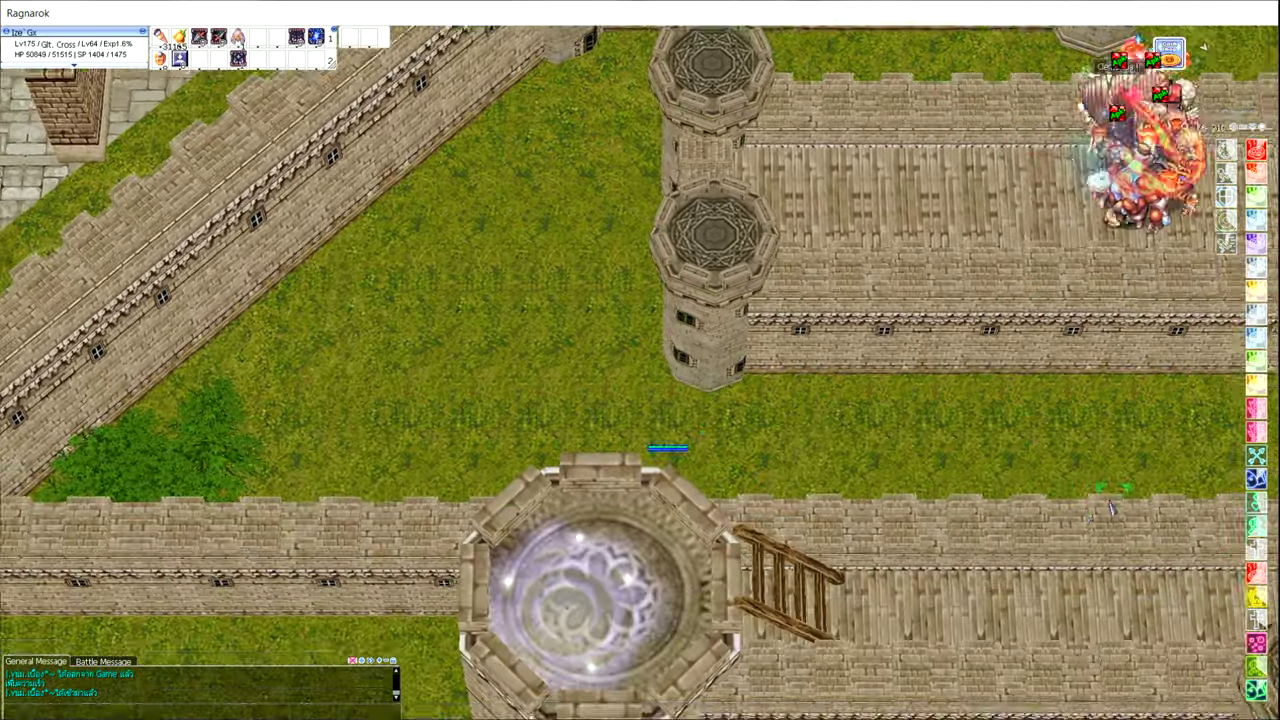
pyautogui.scroll(-3, 1110, 508)
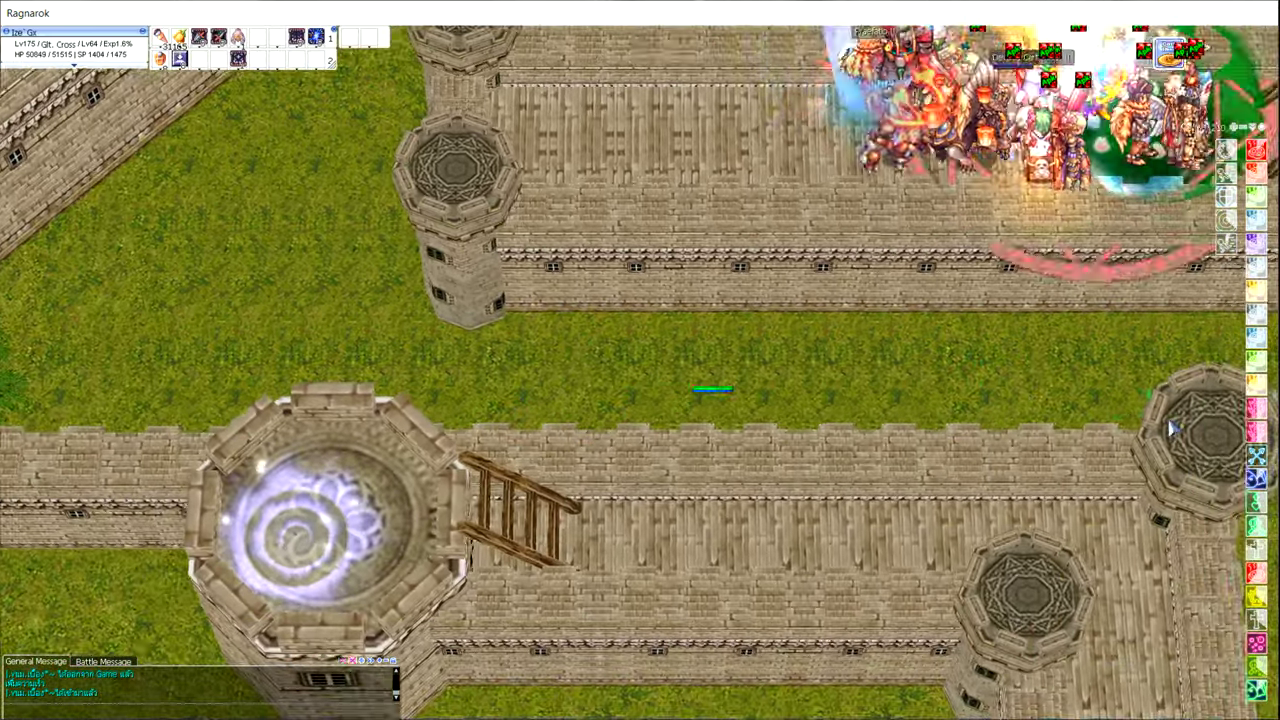
pyautogui.scroll(3, 785, 700)
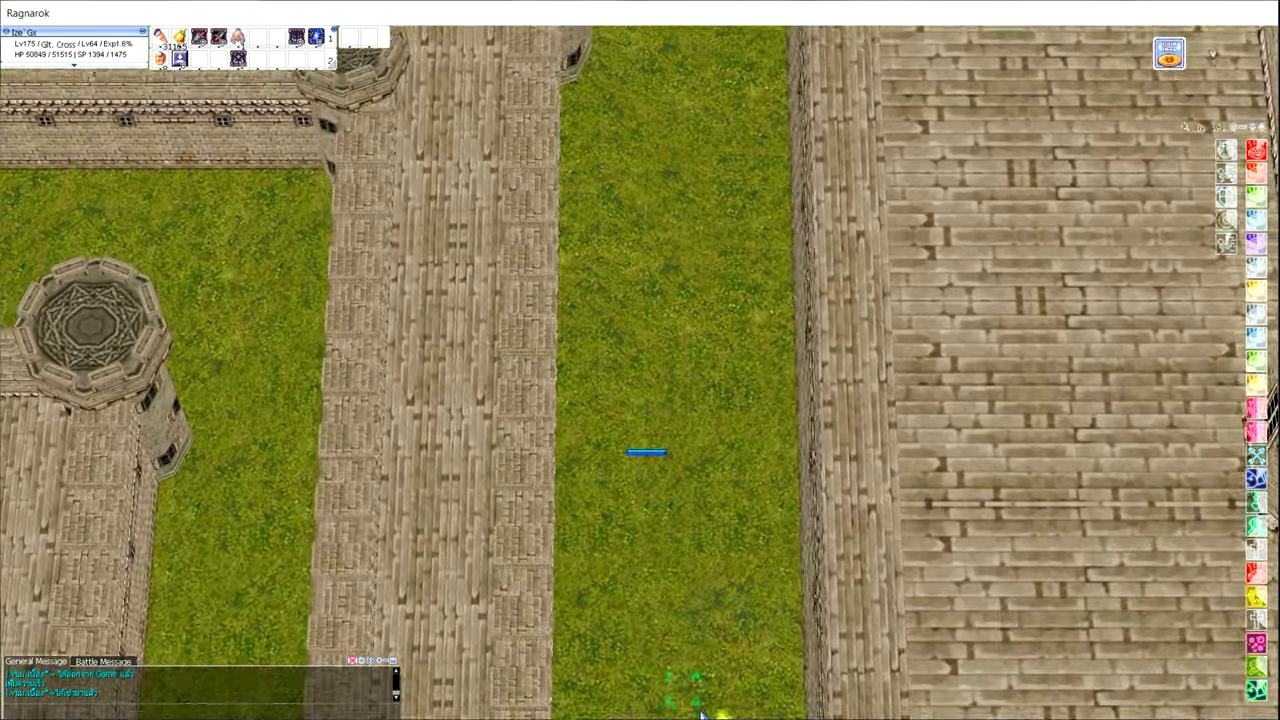